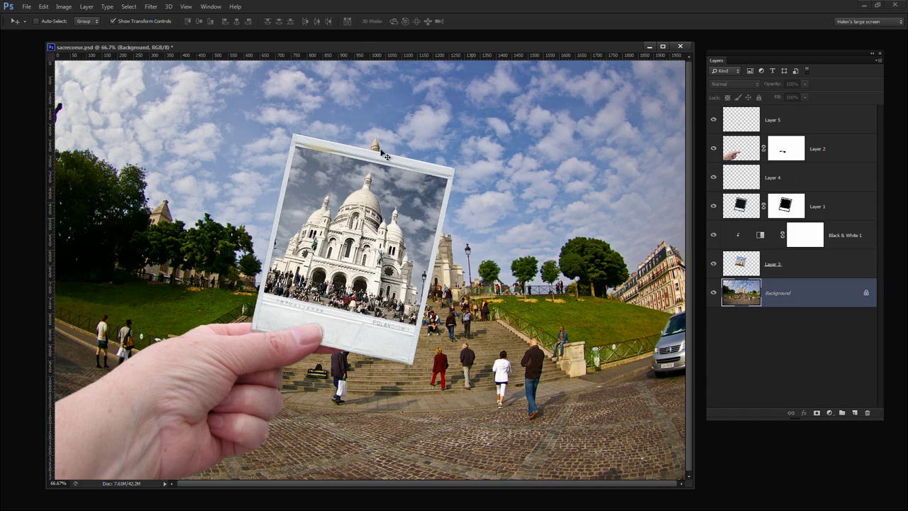
Step: Examine how the finished composite is built by hiding all layers above the Background, then showing the hand, Polaroid frame and photo layers
{"action": "left_click", "coordinate": [714, 263]}
{"action": "left_click_drag", "start_coordinate": [715, 241], "coordinate": [716, 115]}
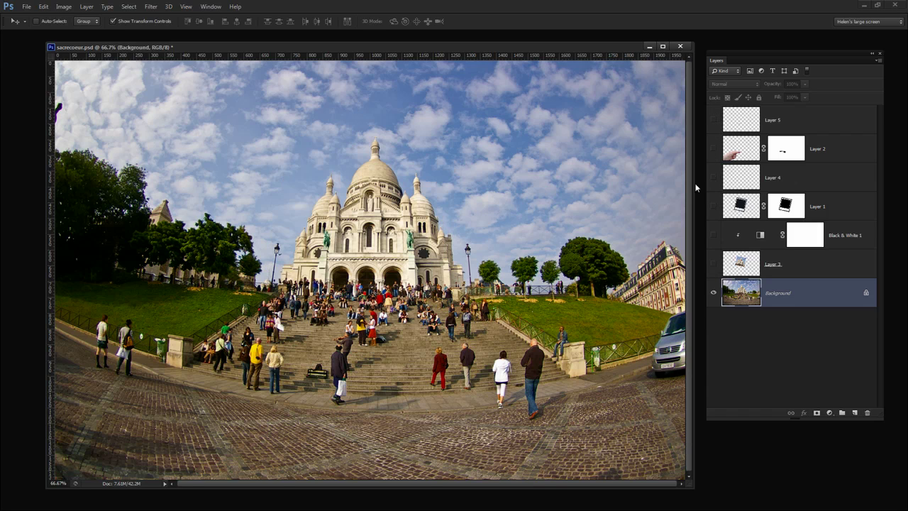
{"action": "left_click", "coordinate": [712, 149]}
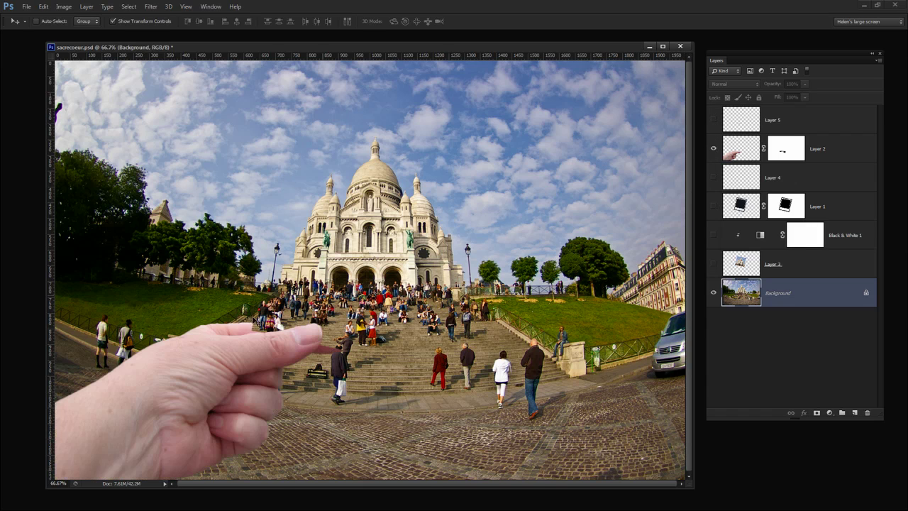
{"action": "left_click", "coordinate": [713, 206]}
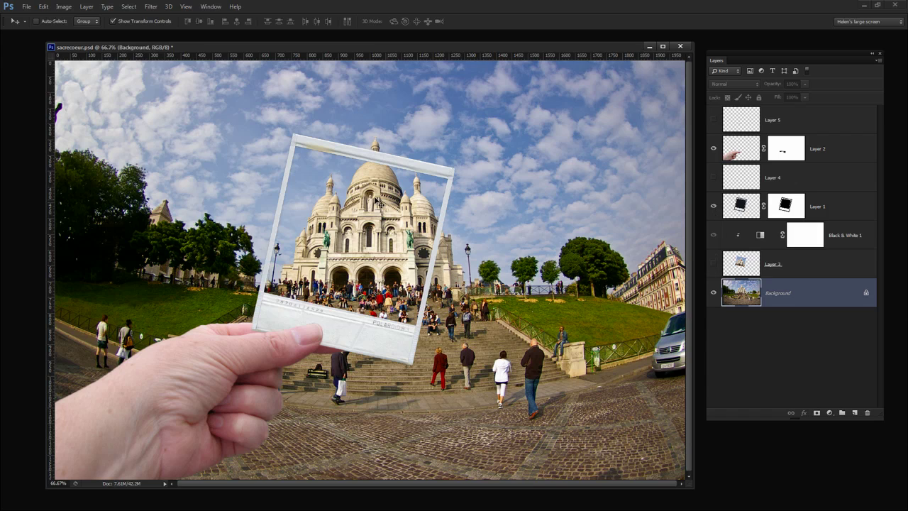
{"action": "left_click", "coordinate": [714, 263]}
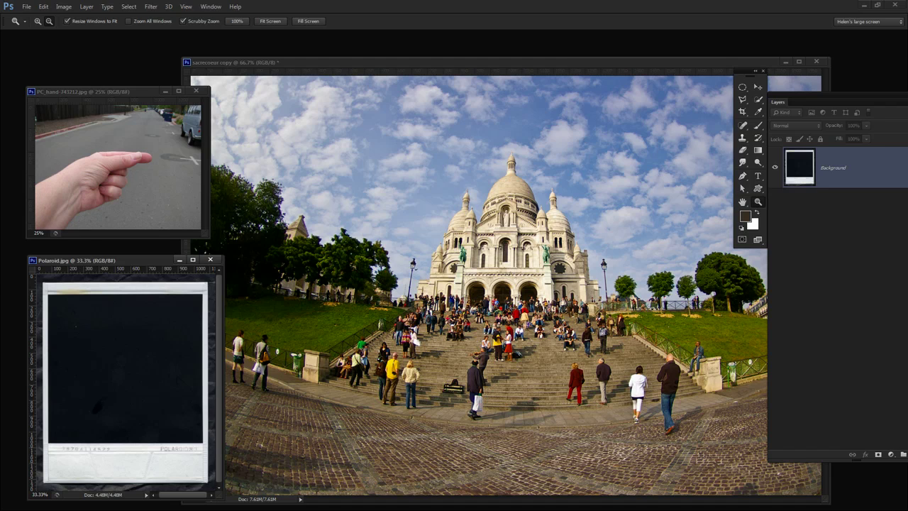
Step: Switch to the browser, examine the Polaroid stock image on deviantART and its image-saving options, and return to Photoshop
{"action": "key", "text": "alt+Tab"}
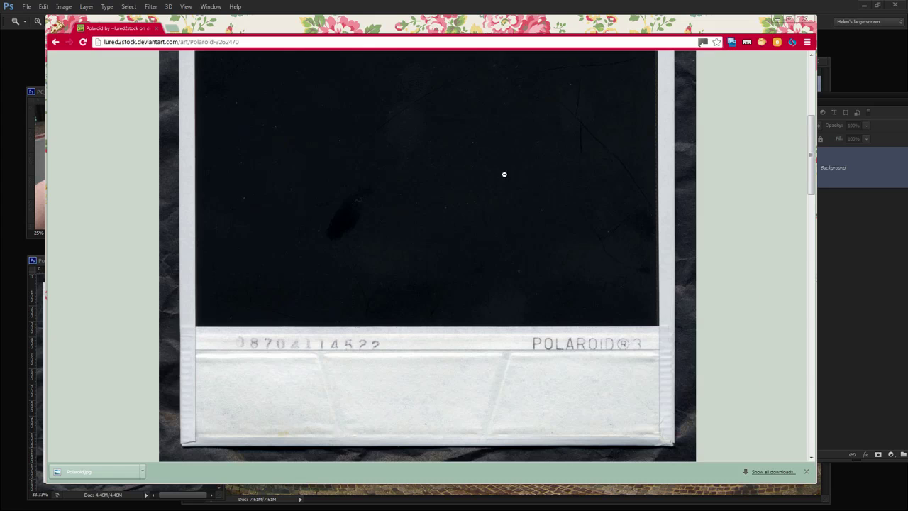
{"action": "left_click_drag", "start_coordinate": [810, 173], "coordinate": [810, 106]}
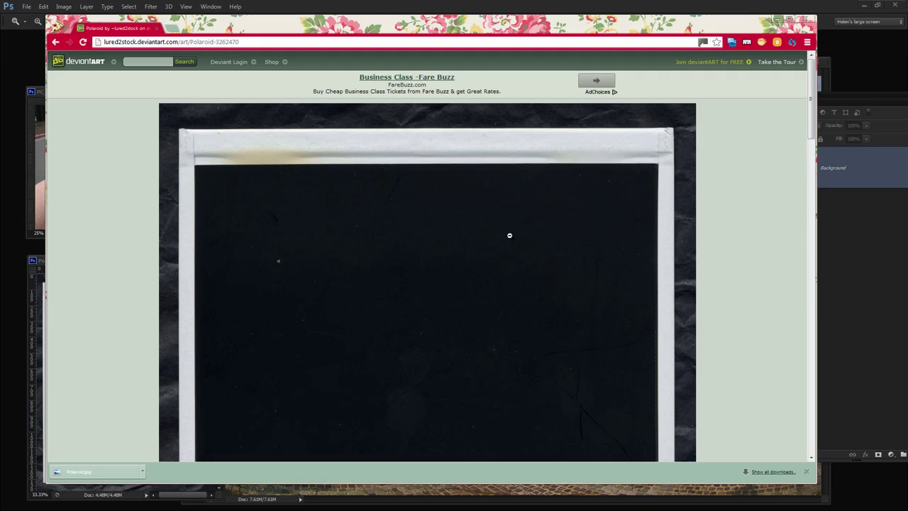
{"action": "scroll", "coordinate": [617, 309], "scroll_direction": "down", "scroll_amount": 5}
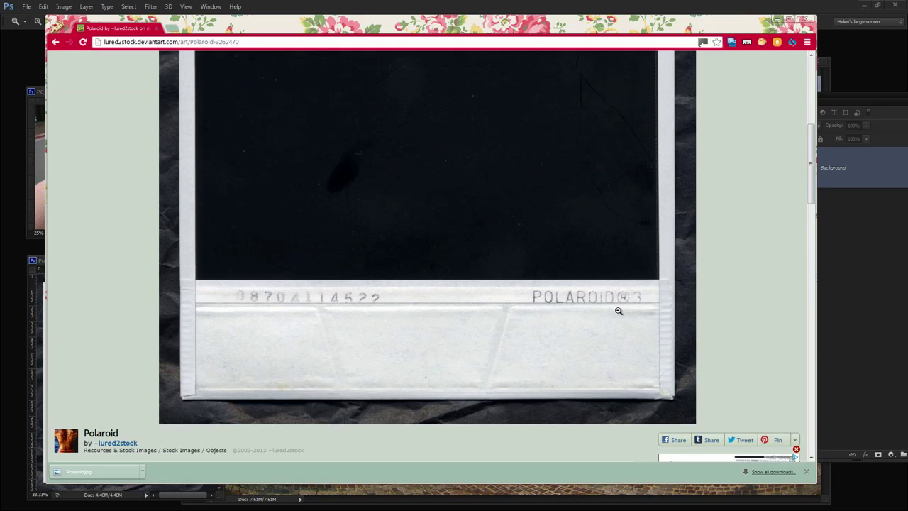
{"action": "scroll", "coordinate": [617, 309], "scroll_direction": "up", "scroll_amount": 4}
{"action": "scroll", "coordinate": [617, 308], "scroll_direction": "down", "scroll_amount": 3}
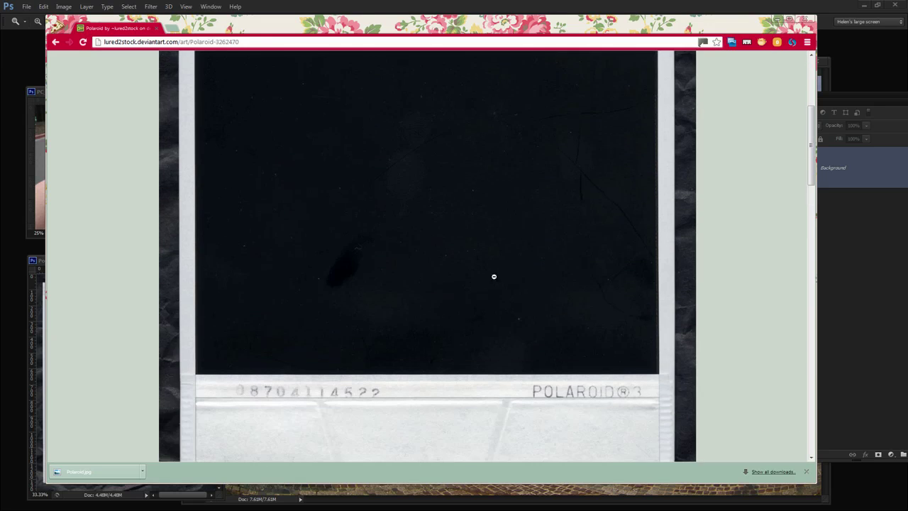
{"action": "right_click", "coordinate": [428, 208]}
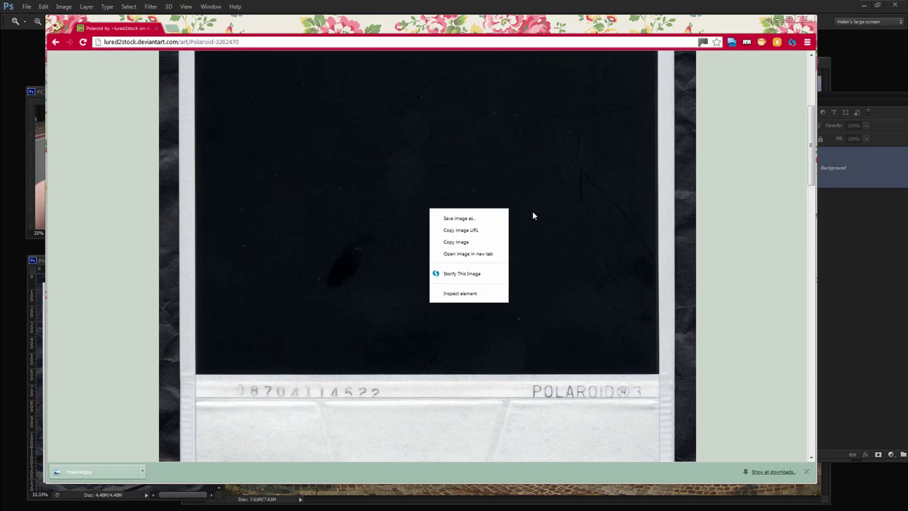
{"action": "left_click", "coordinate": [778, 23]}
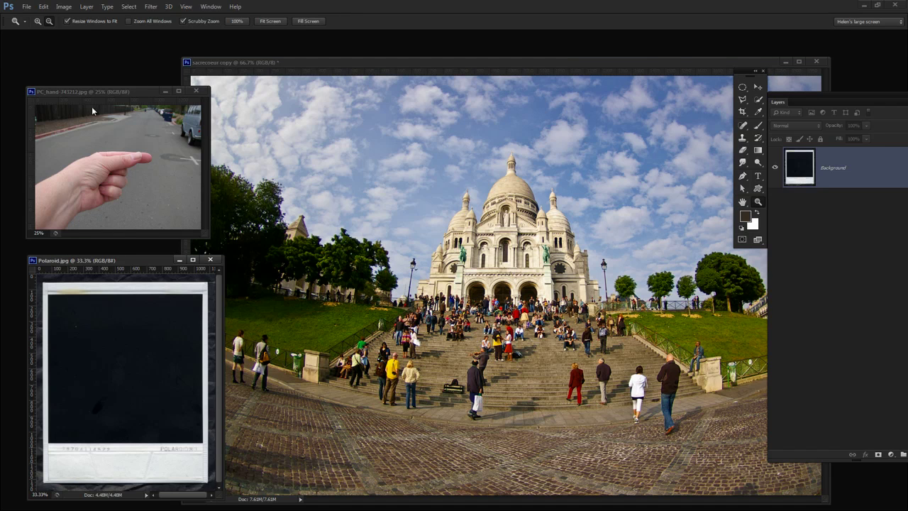
Step: Copy the Polaroid.jpg background layer into the sacrecoeur copy document and move it to the middle of the scene
{"action": "left_click_drag", "start_coordinate": [145, 265], "coordinate": [489, 265]}
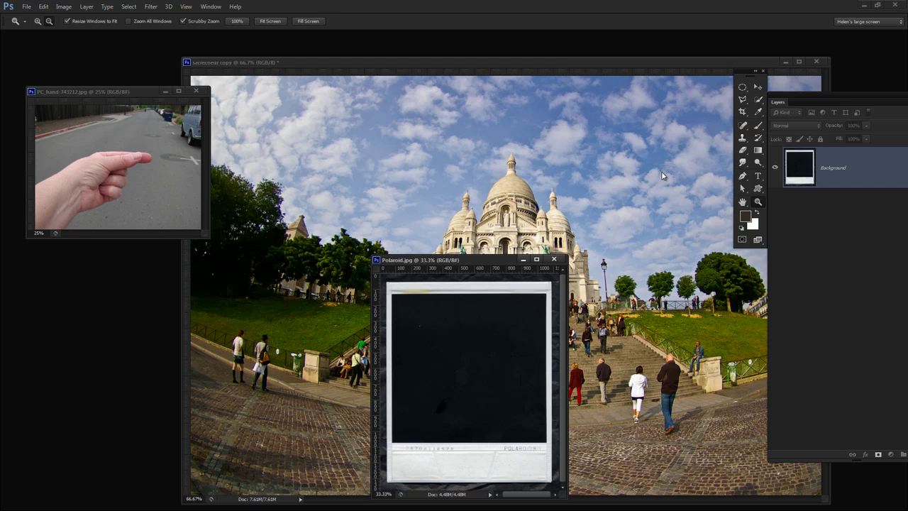
{"action": "left_click_drag", "start_coordinate": [840, 167], "coordinate": [494, 176]}
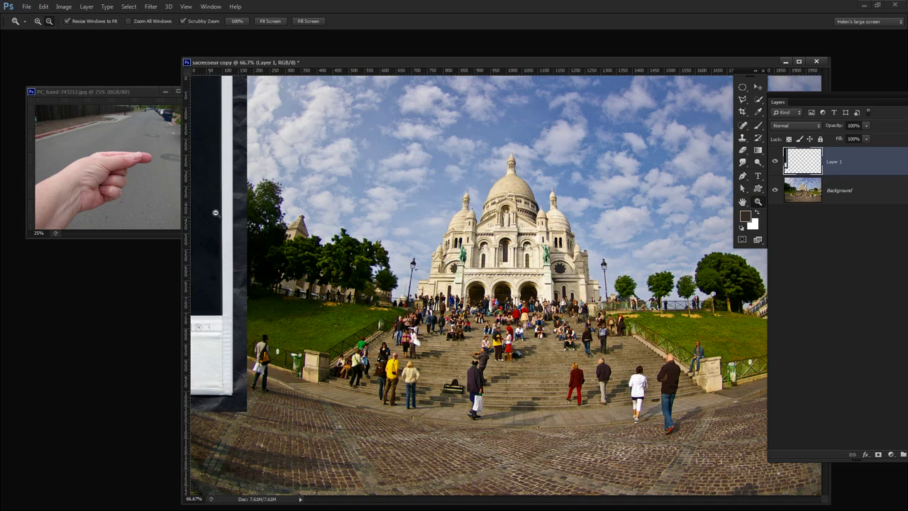
{"action": "left_click", "coordinate": [756, 87]}
{"action": "left_click_drag", "start_coordinate": [213, 262], "coordinate": [672, 440]}
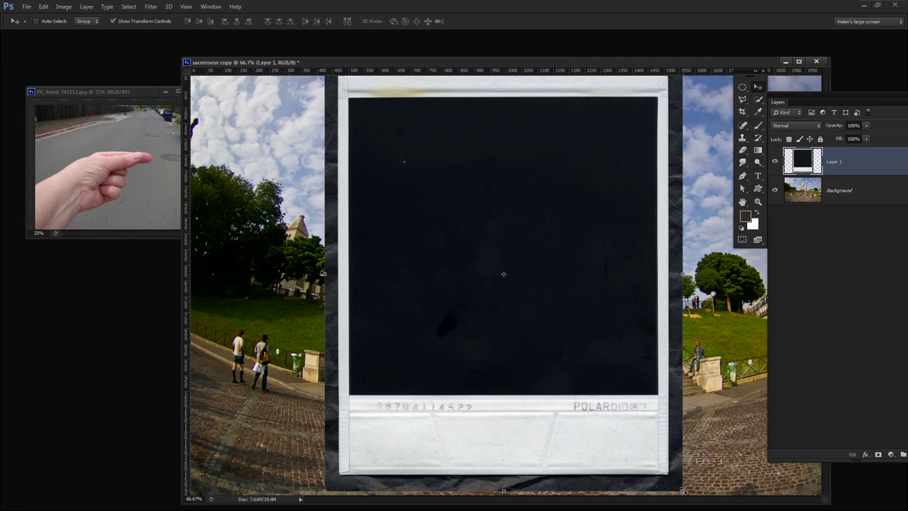
Step: Scale the Polaroid layer proportionally to about 51.85% and place it over the basilica
{"action": "key", "text": "ctrl+t"}
{"action": "left_click_drag", "start_coordinate": [649, 466], "coordinate": [476, 256]}
{"action": "left_click_drag", "start_coordinate": [457, 214], "coordinate": [551, 290]}
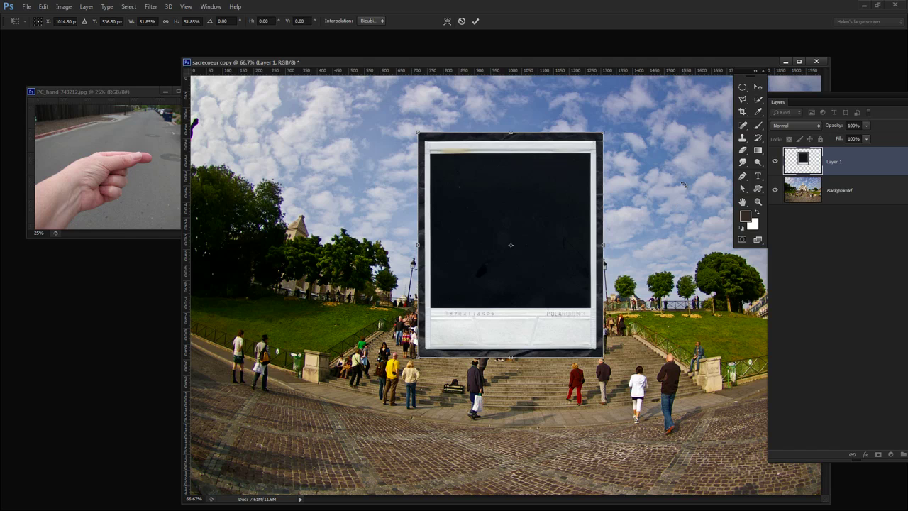
{"action": "left_click", "coordinate": [475, 21]}
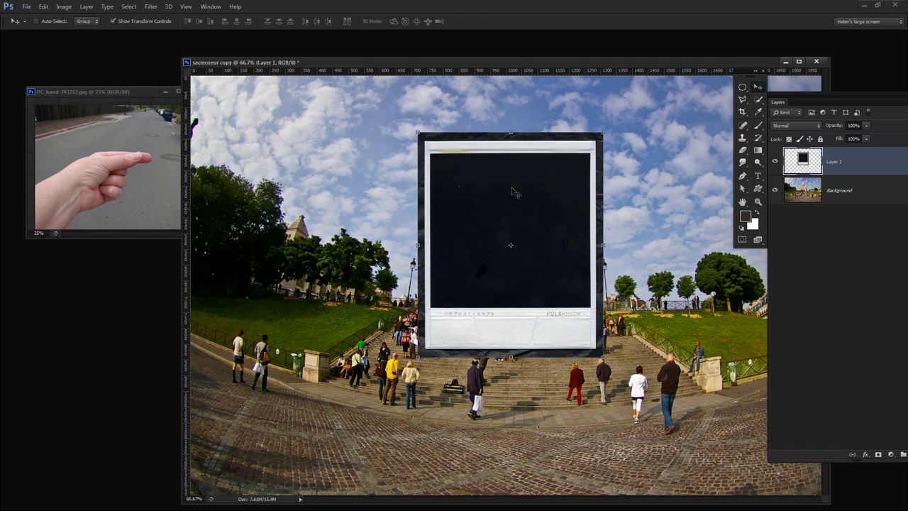
Step: Crop the PC_hand-743212.jpg image to the area around the hand, removing the street above and the strip beyond the fingertips
{"action": "left_click", "coordinate": [116, 91]}
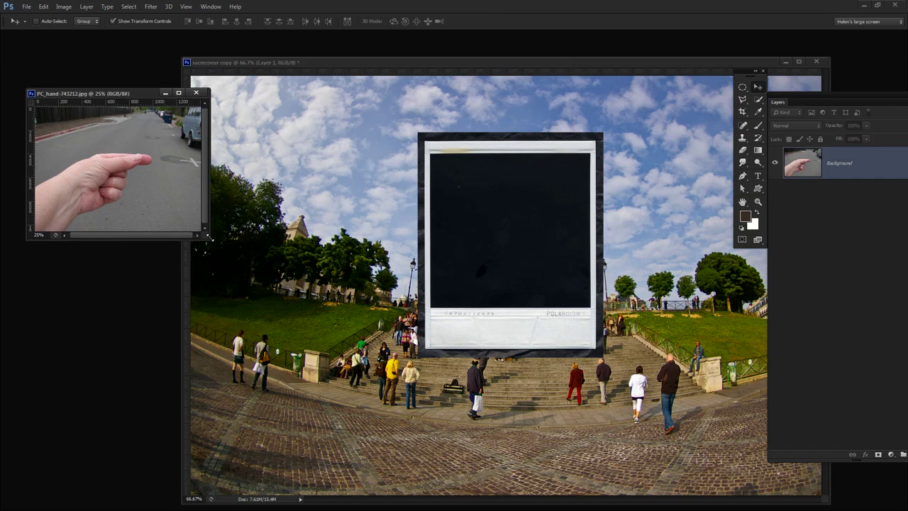
{"action": "left_click_drag", "start_coordinate": [202, 239], "coordinate": [401, 432]}
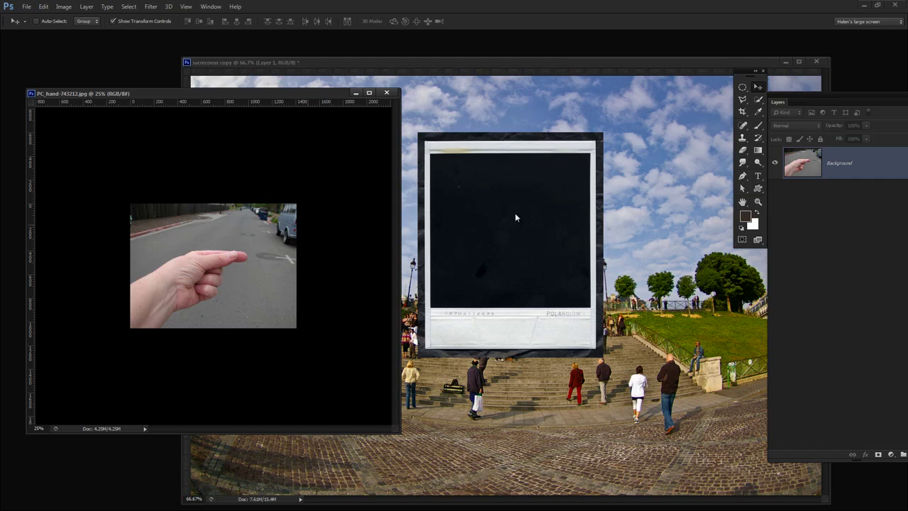
{"action": "left_click", "coordinate": [742, 112]}
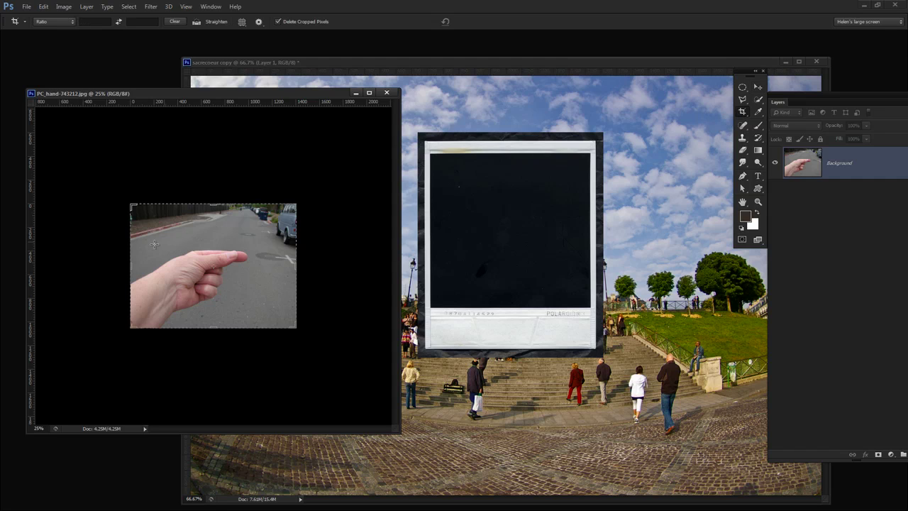
{"action": "left_click_drag", "start_coordinate": [215, 204], "coordinate": [211, 224]}
{"action": "left_click_drag", "start_coordinate": [299, 269], "coordinate": [275, 265]}
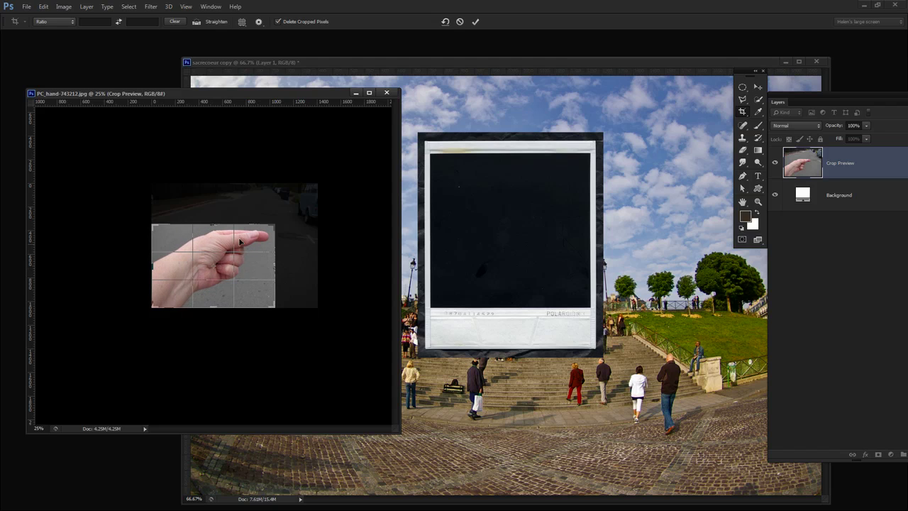
{"action": "left_click_drag", "start_coordinate": [214, 225], "coordinate": [214, 225]}
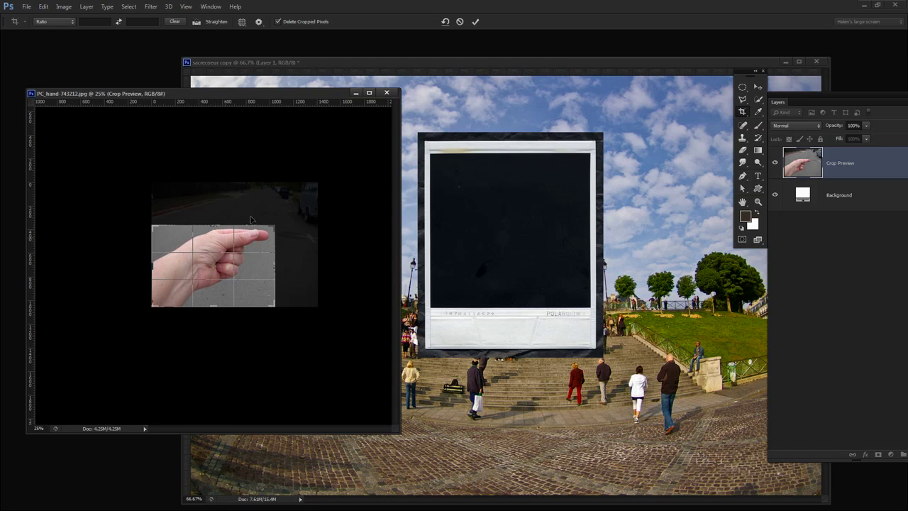
{"action": "left_click", "coordinate": [474, 22]}
Step: Copy the cropped hand image into the sacrecoeur copy document as a new layer and rearrange the document windows to show the whole composition
{"action": "left_click_drag", "start_coordinate": [809, 163], "coordinate": [489, 355]}
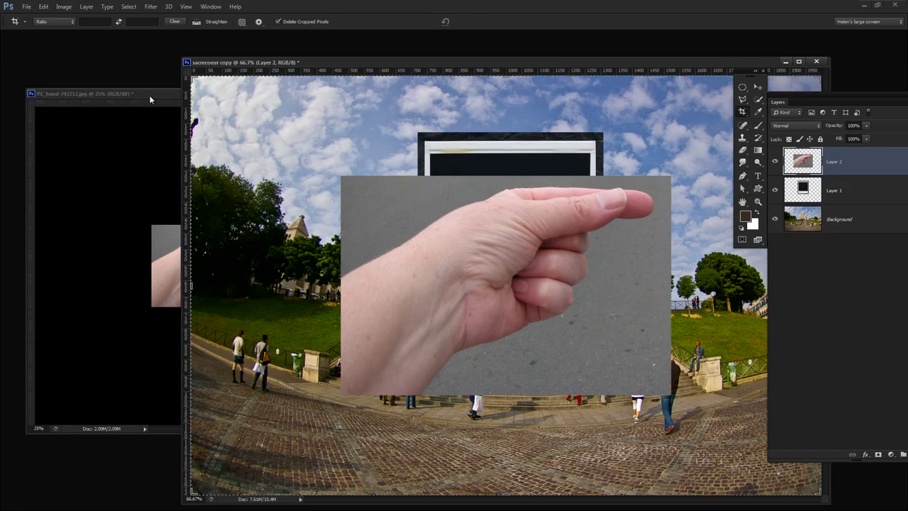
{"action": "left_click_drag", "start_coordinate": [151, 99], "coordinate": [125, 148]}
{"action": "left_click", "coordinate": [331, 146]}
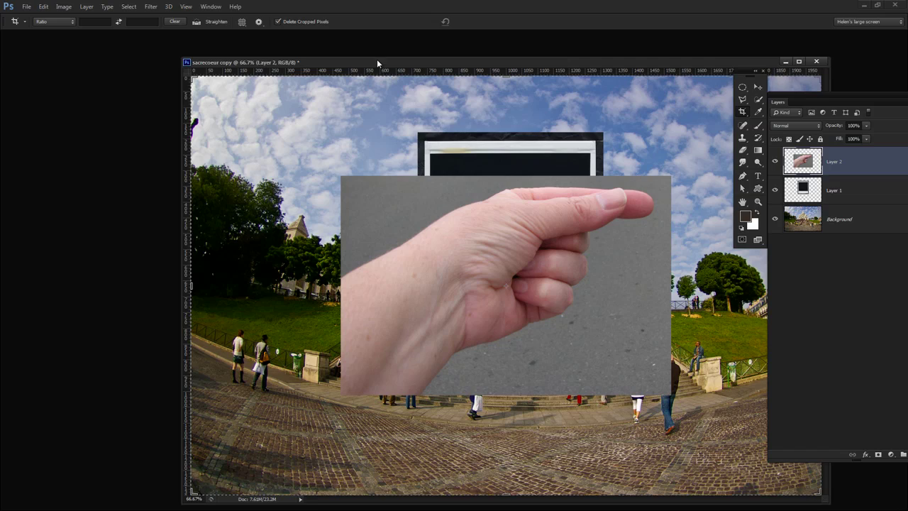
{"action": "left_click_drag", "start_coordinate": [373, 60], "coordinate": [258, 332]}
{"action": "left_click_drag", "start_coordinate": [447, 261], "coordinate": [444, 174]}
{"action": "left_click_drag", "start_coordinate": [428, 334], "coordinate": [394, 62]}
{"action": "left_click", "coordinate": [411, 275]}
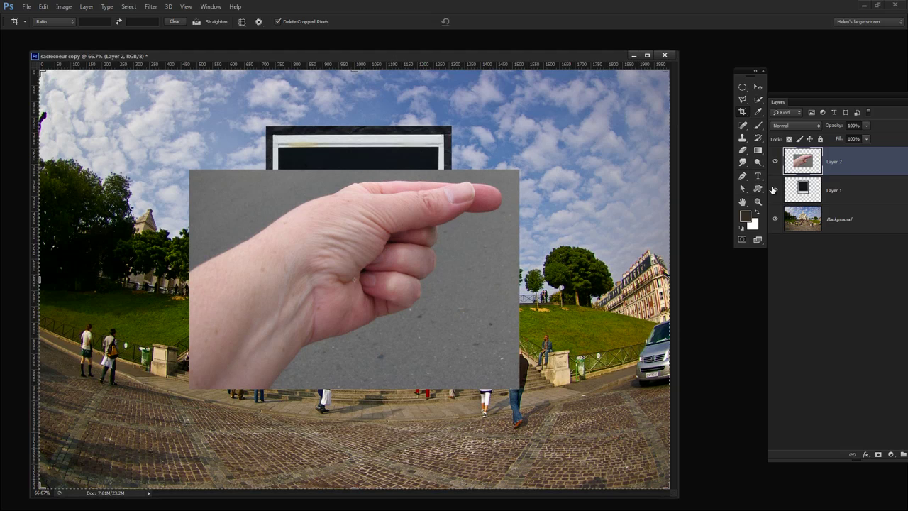
Step: Hide Layer 1 and the Background, and select only the grey pavement around the hand with the Quick Selection tool, subtracting the hand
{"action": "left_click_drag", "start_coordinate": [774, 219], "coordinate": [774, 190]}
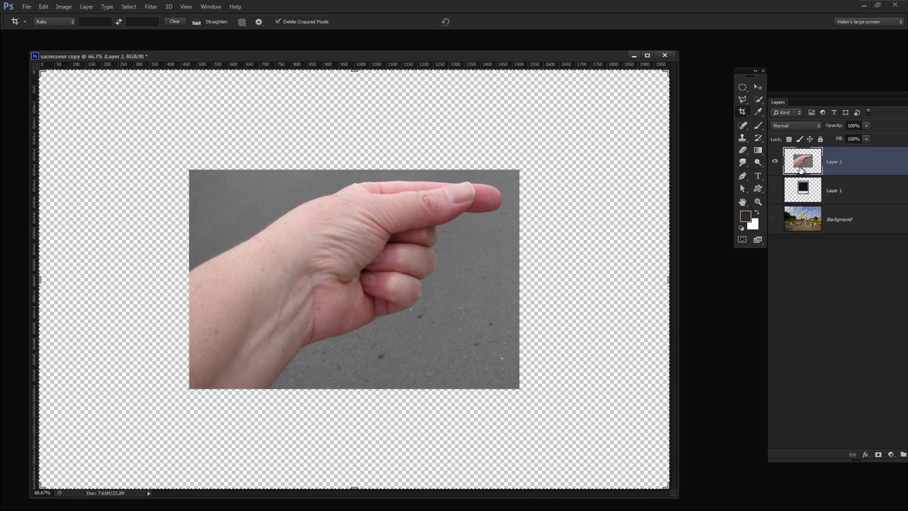
{"action": "left_click", "coordinate": [758, 100]}
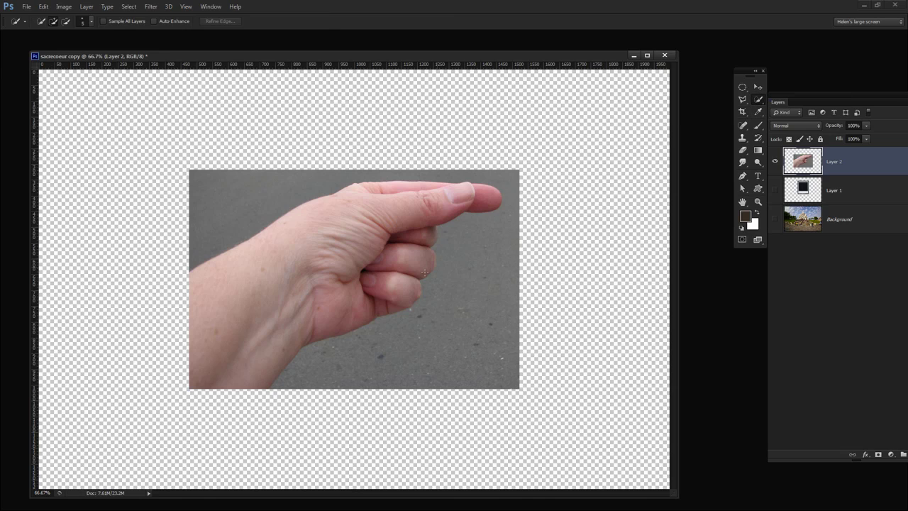
{"action": "mouse_move", "coordinate": [509, 183]}
{"action": "left_mouse_down"}
{"action": "mouse_move", "coordinate": [511, 235]}
{"action": "mouse_move", "coordinate": [484, 270]}
{"action": "mouse_move", "coordinate": [462, 263]}
{"action": "mouse_move", "coordinate": [458, 323]}
{"action": "mouse_move", "coordinate": [446, 357]}
{"action": "mouse_move", "coordinate": [424, 378]}
{"action": "left_mouse_up"}
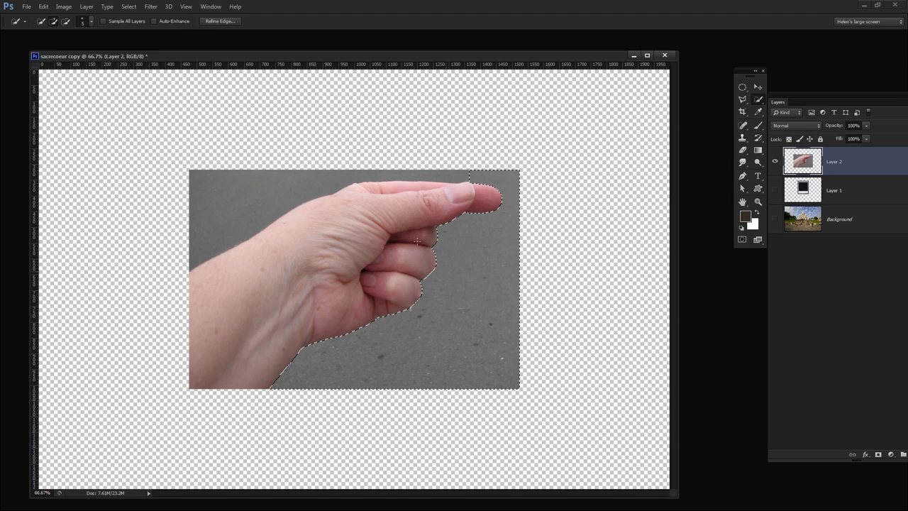
{"action": "left_click_drag", "start_coordinate": [359, 200], "coordinate": [285, 195]}
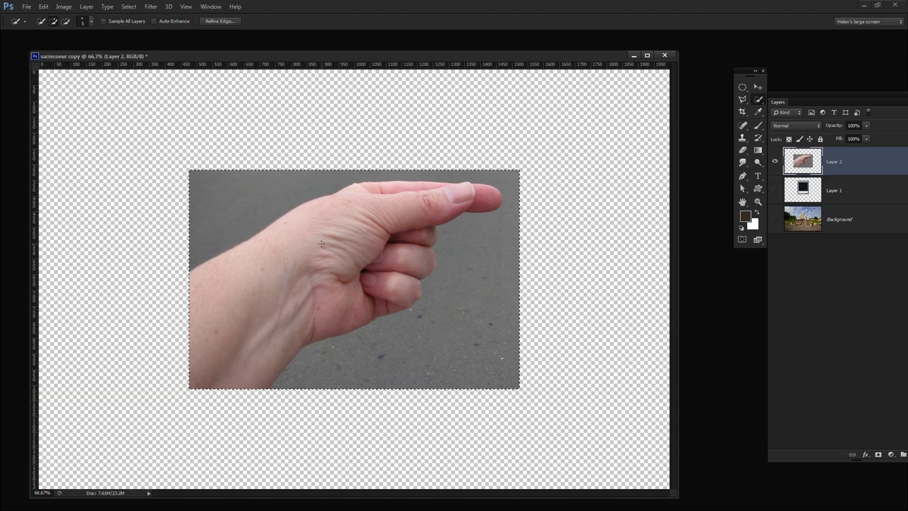
{"action": "mouse_move", "coordinate": [465, 195]}
{"action": "left_mouse_down"}
{"action": "mouse_move", "coordinate": [365, 236]}
{"action": "mouse_move", "coordinate": [275, 308]}
{"action": "left_mouse_up"}
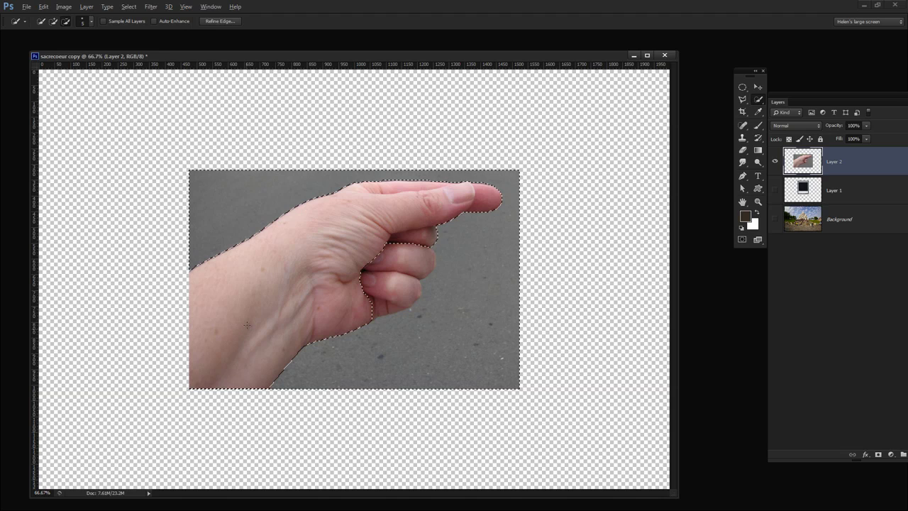
{"action": "left_click", "coordinate": [398, 269]}
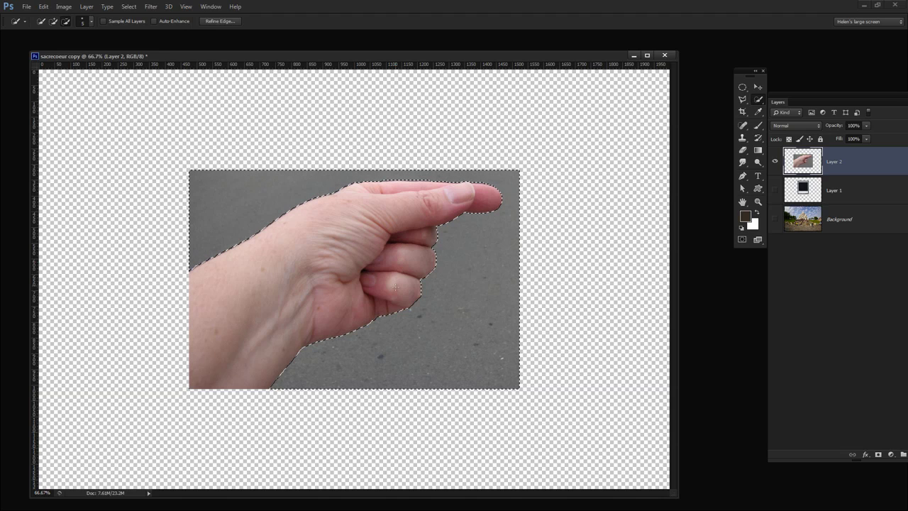
{"action": "key", "text": "alt"}
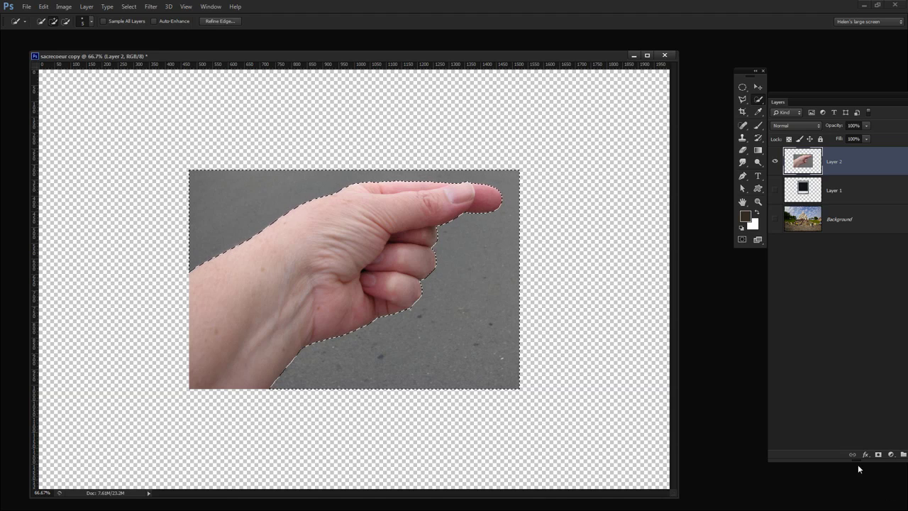
Step: Add a layer mask to Layer 2 from the selection and invert it so that only the hand shows
{"action": "left_click_drag", "start_coordinate": [735, 71], "coordinate": [703, 78]}
{"action": "left_click_drag", "start_coordinate": [792, 97], "coordinate": [764, 90]}
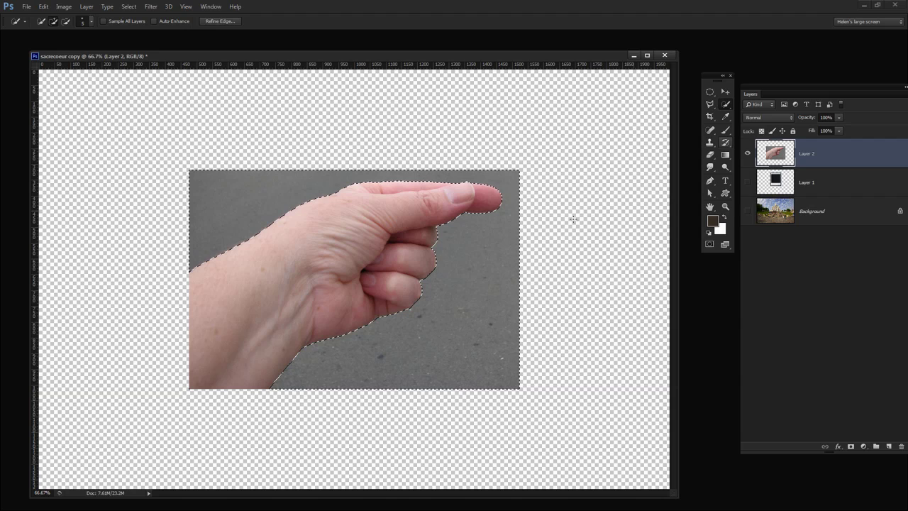
{"action": "left_click", "coordinate": [850, 447], "text": "alt"}
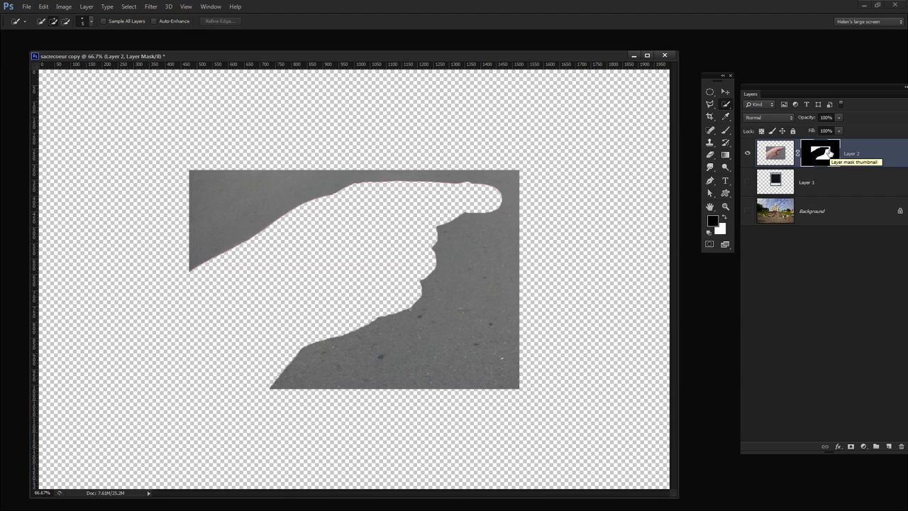
{"action": "key", "text": "ctrl+i"}
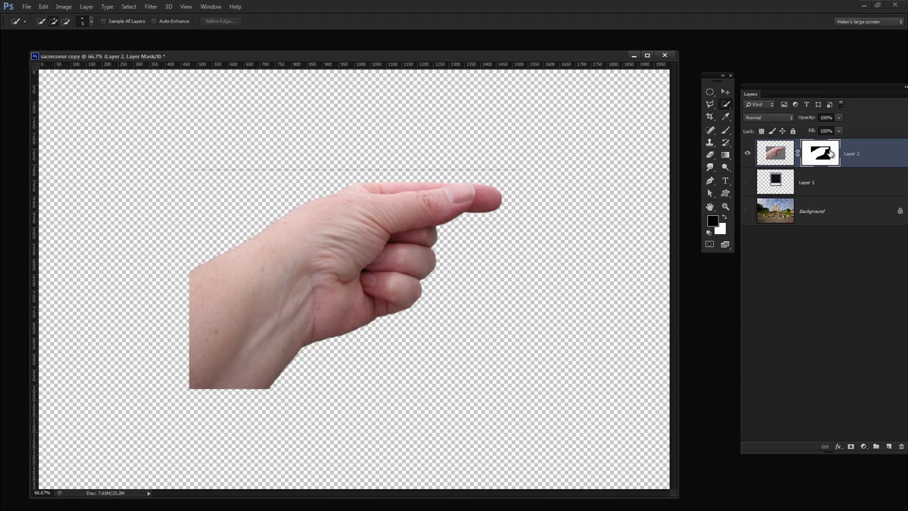
Step: Paint black on Layer 2's mask with a size 25 brush along the thin leftover line above the hand
{"action": "left_click", "coordinate": [724, 133]}
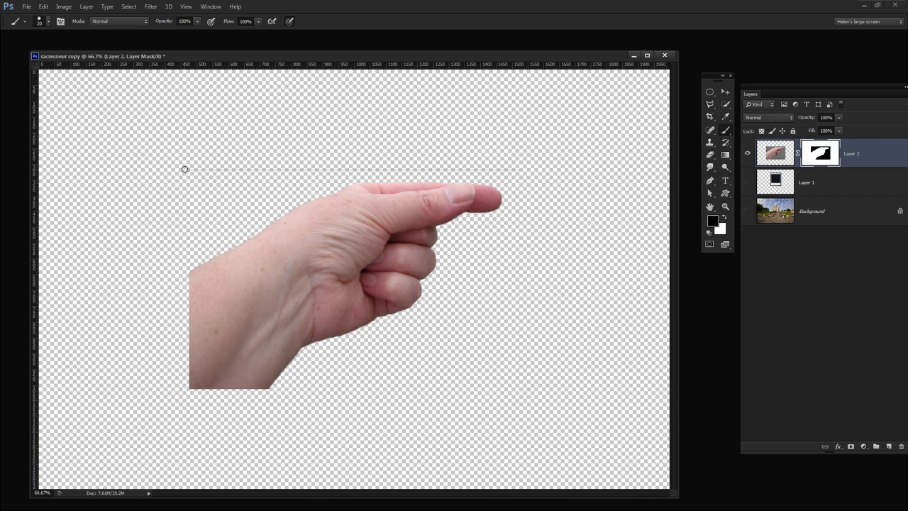
{"action": "key", "text": "bracketright"}
{"action": "left_click", "coordinate": [532, 169], "text": "shift"}
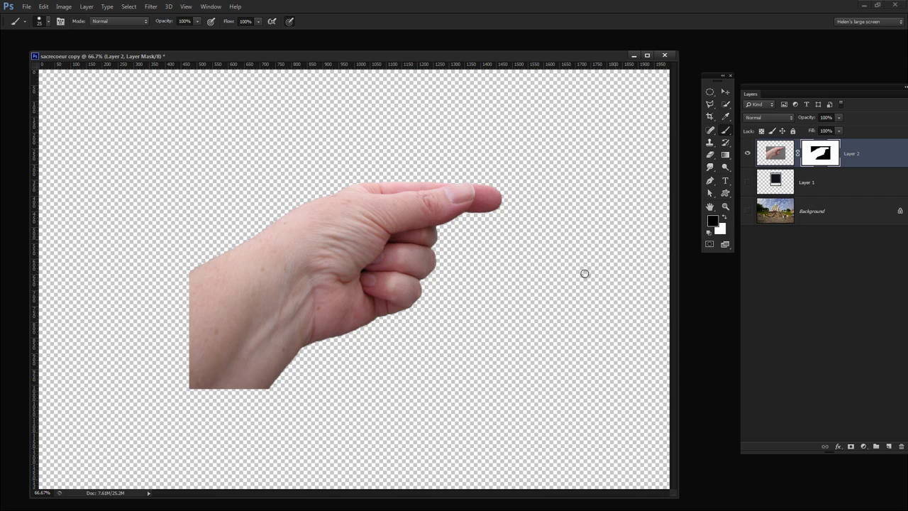
Step: Move the masked hand to the lower-left corner of the canvas so the wrist runs off the edge
{"action": "left_click", "coordinate": [725, 91]}
{"action": "left_click_drag", "start_coordinate": [346, 297], "coordinate": [215, 388]}
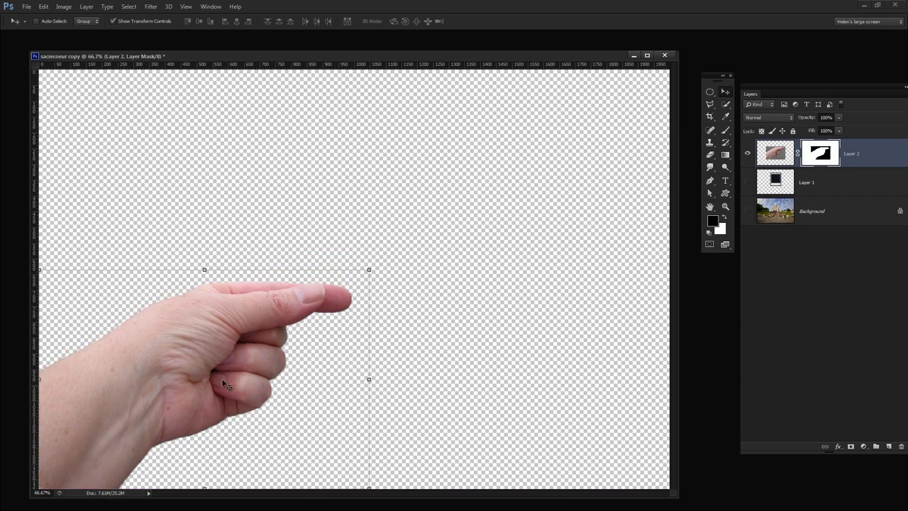
Step: Show only Layer 1 and select the Polaroid's dark outer border and black inner square with the Quick Selection tool
{"action": "left_click", "coordinate": [816, 188]}
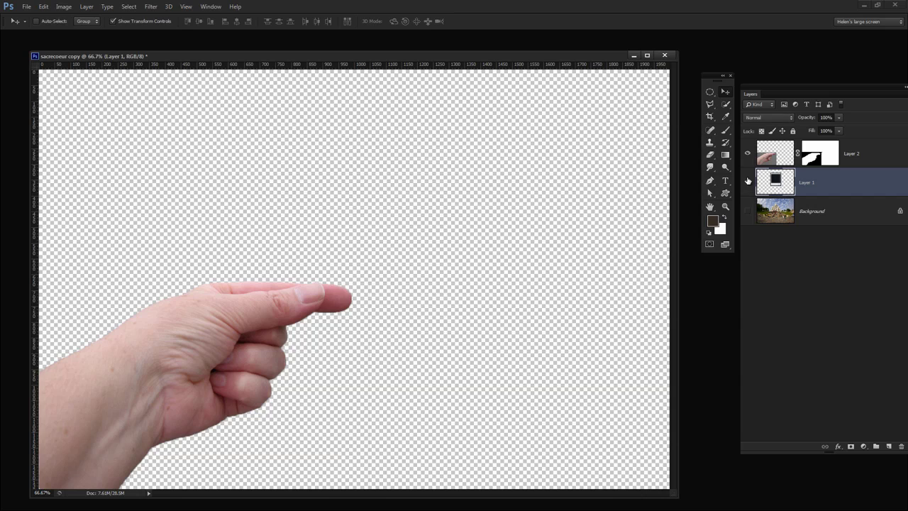
{"action": "left_click", "coordinate": [747, 183]}
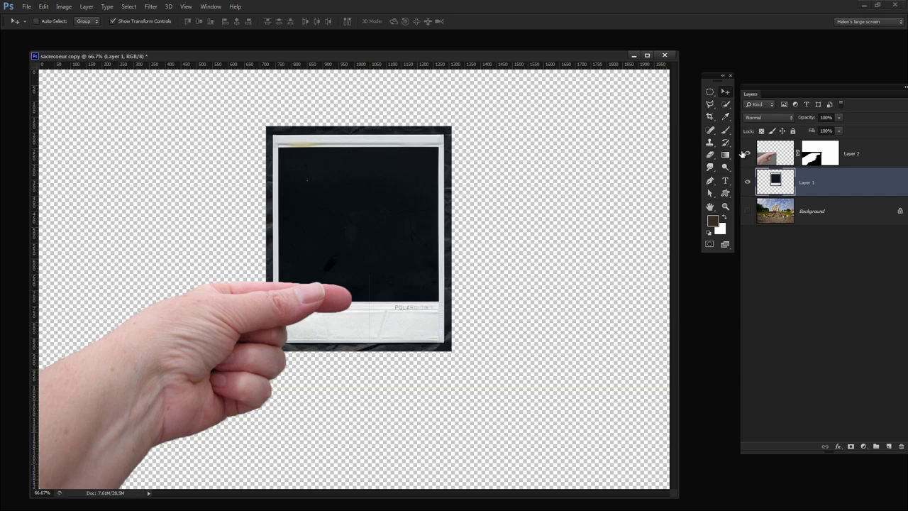
{"action": "left_click", "coordinate": [747, 153]}
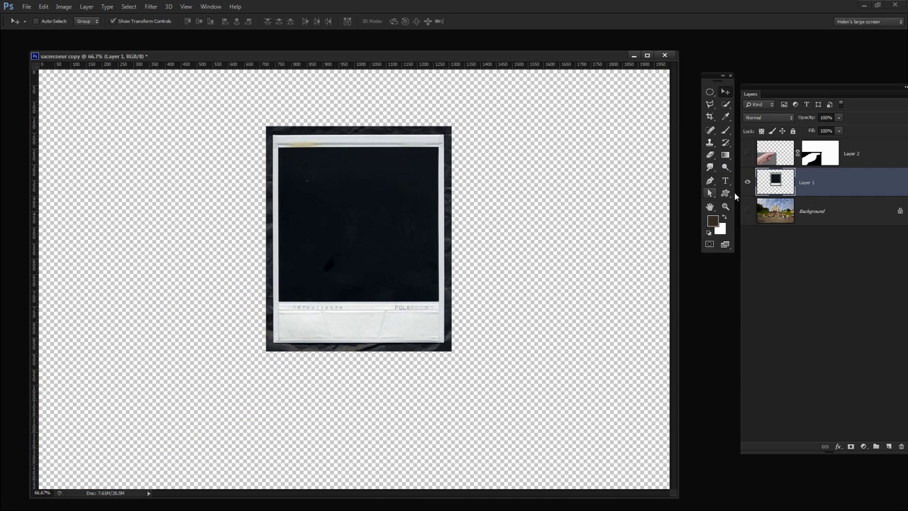
{"action": "left_click", "coordinate": [724, 105]}
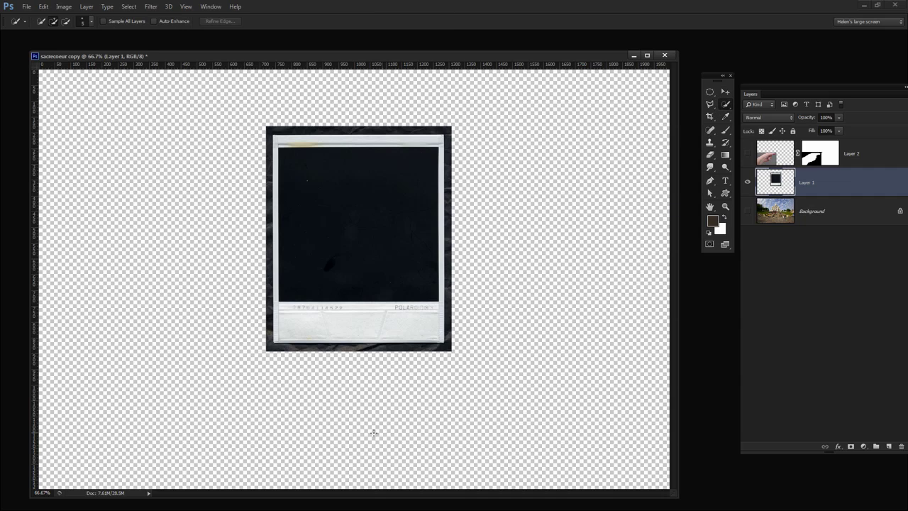
{"action": "left_click_drag", "start_coordinate": [312, 352], "coordinate": [463, 348]}
{"action": "left_click_drag", "start_coordinate": [448, 132], "coordinate": [454, 202]}
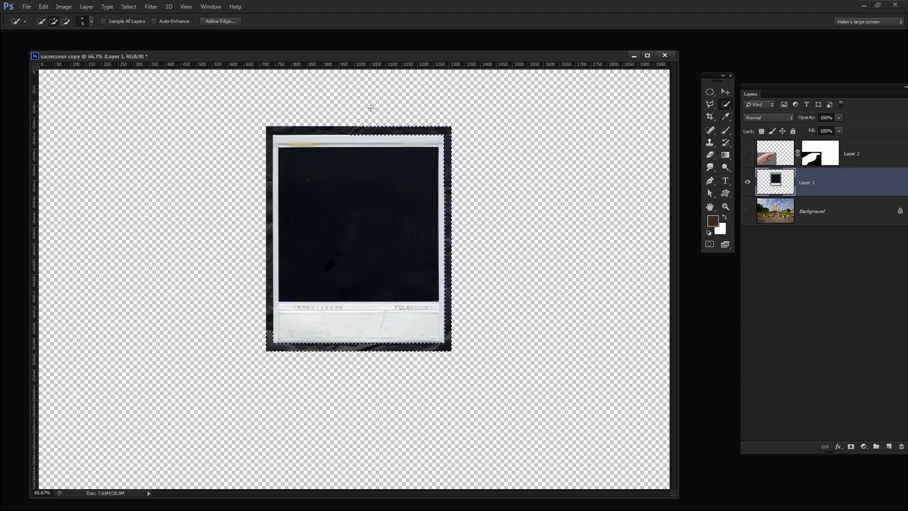
{"action": "left_click_drag", "start_coordinate": [270, 136], "coordinate": [270, 179]}
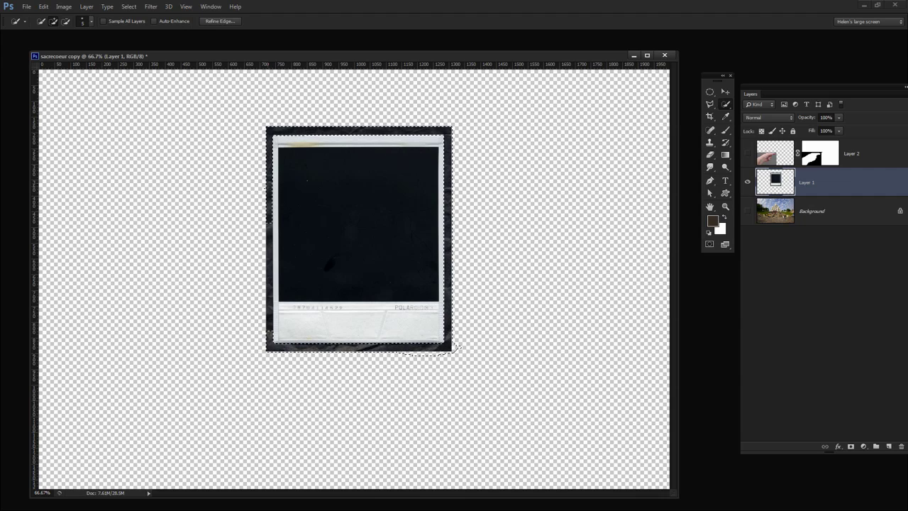
{"action": "left_click_drag", "start_coordinate": [457, 345], "coordinate": [394, 369]}
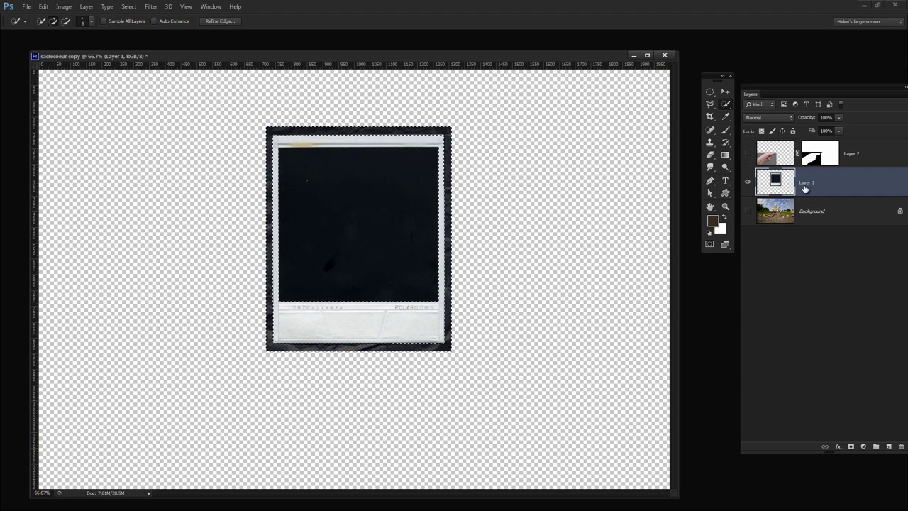
{"action": "left_click_drag", "start_coordinate": [772, 183], "coordinate": [724, 196]}
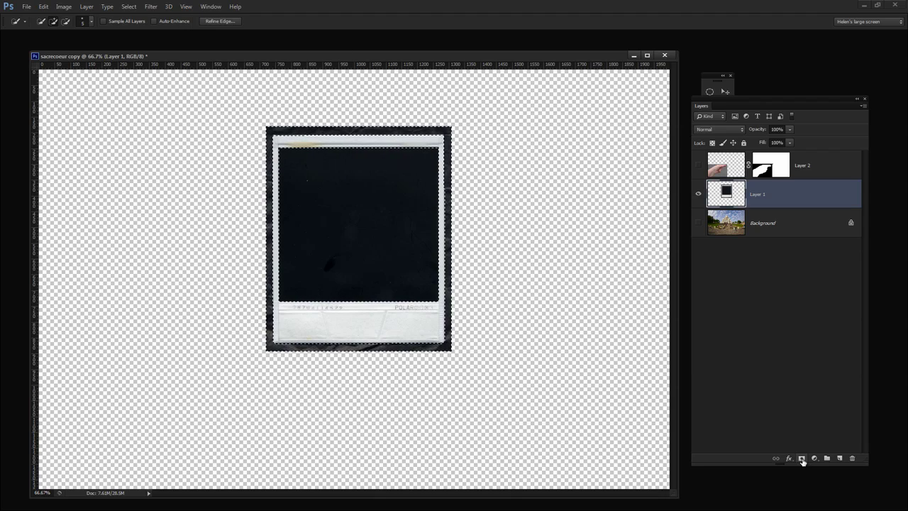
{"action": "left_click", "coordinate": [801, 459]}
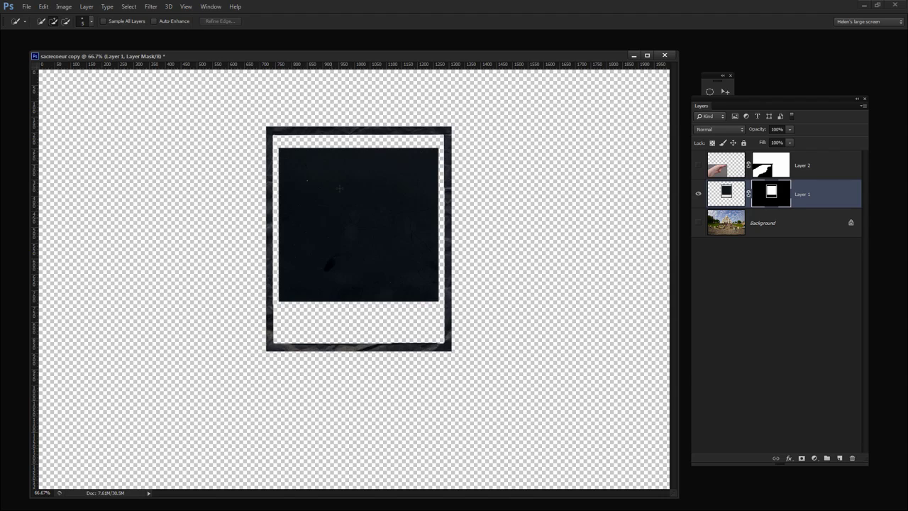
{"action": "left_click", "coordinate": [44, 6]}
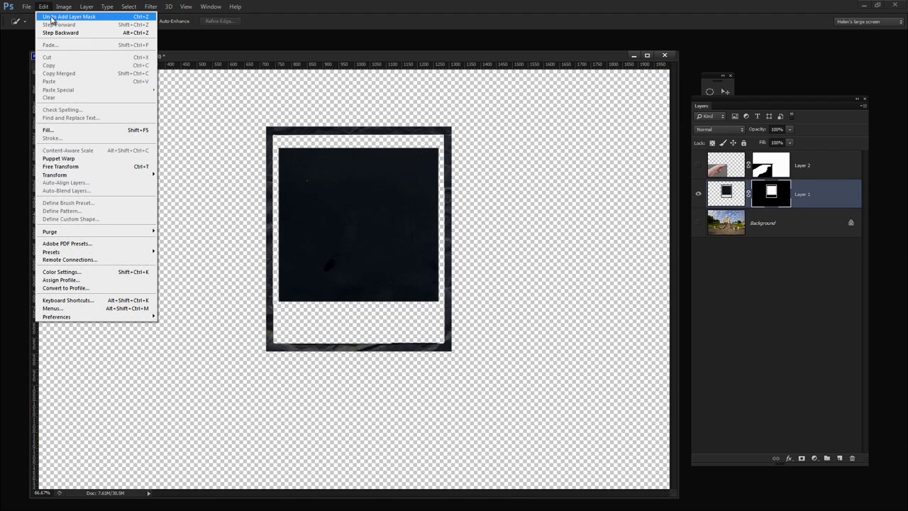
{"action": "left_click", "coordinate": [51, 16]}
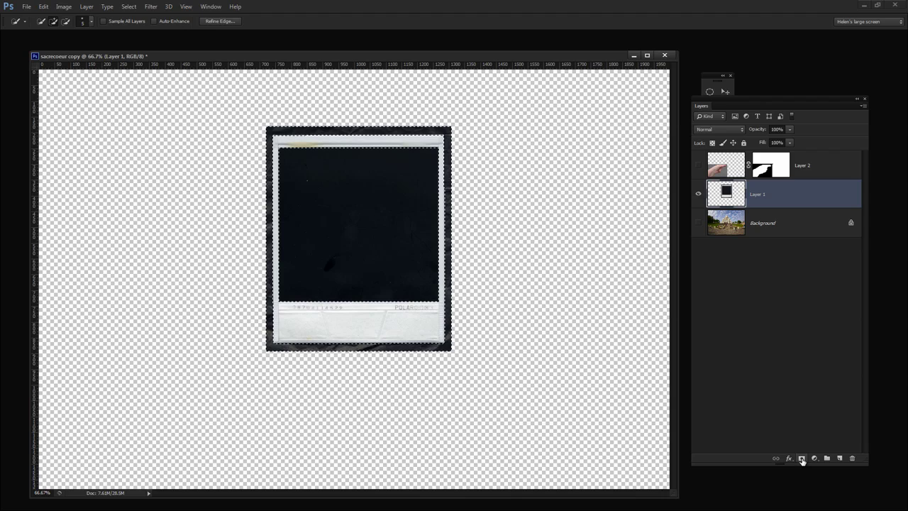
Step: Add a mask to Layer 1 that hides the selected dark areas, and paint black over the thin leftover line above the frame
{"action": "left_click", "coordinate": [801, 459]}
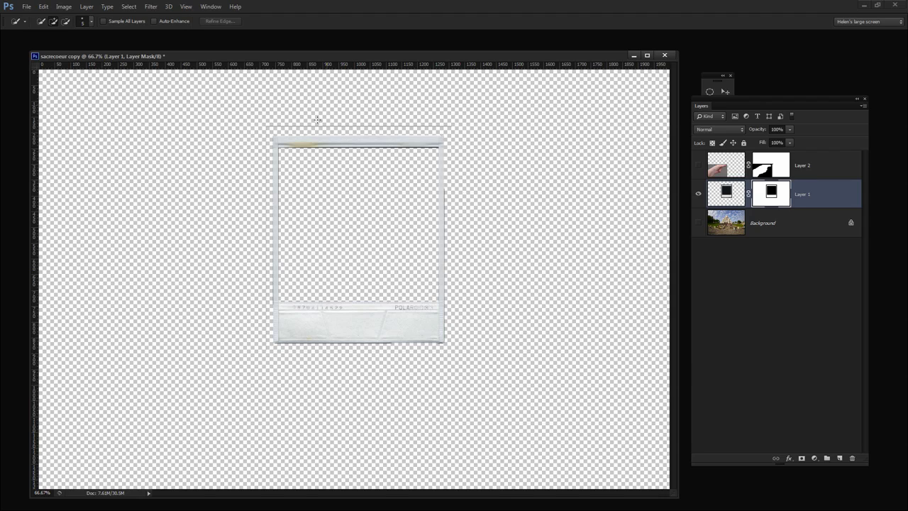
{"action": "left_click_drag", "start_coordinate": [716, 77], "coordinate": [707, 73]}
{"action": "left_click", "coordinate": [715, 126]}
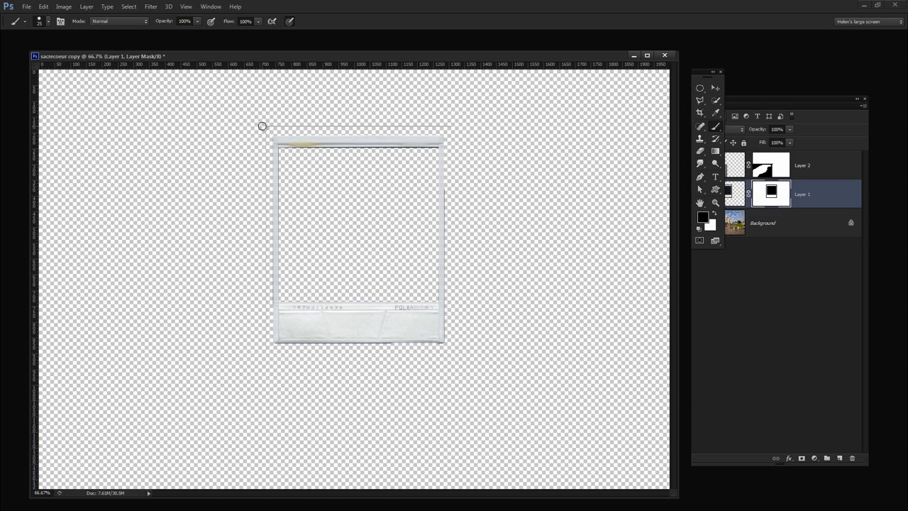
{"action": "left_click", "coordinate": [458, 125], "text": "shift"}
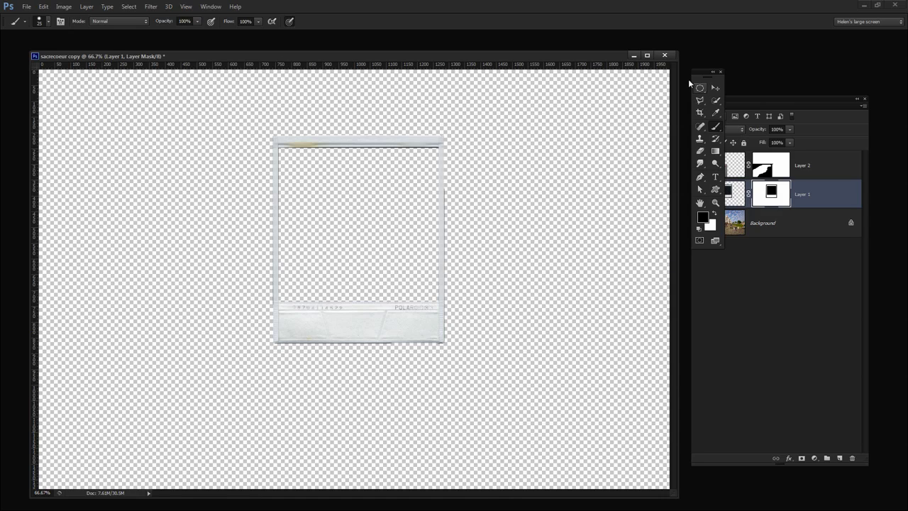
Step: Show Layer 2 and the Background together with the masked Polaroid frame
{"action": "left_click_drag", "start_coordinate": [694, 73], "coordinate": [793, 272]}
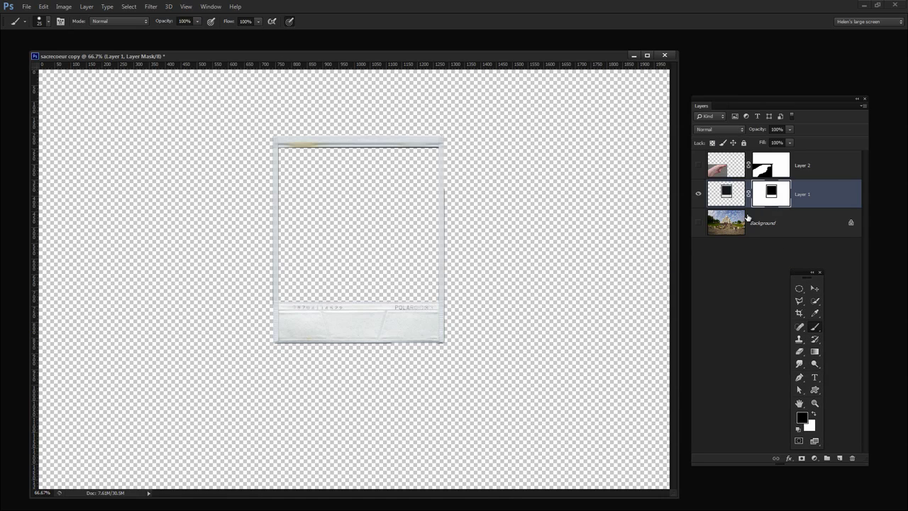
{"action": "left_click", "coordinate": [698, 166]}
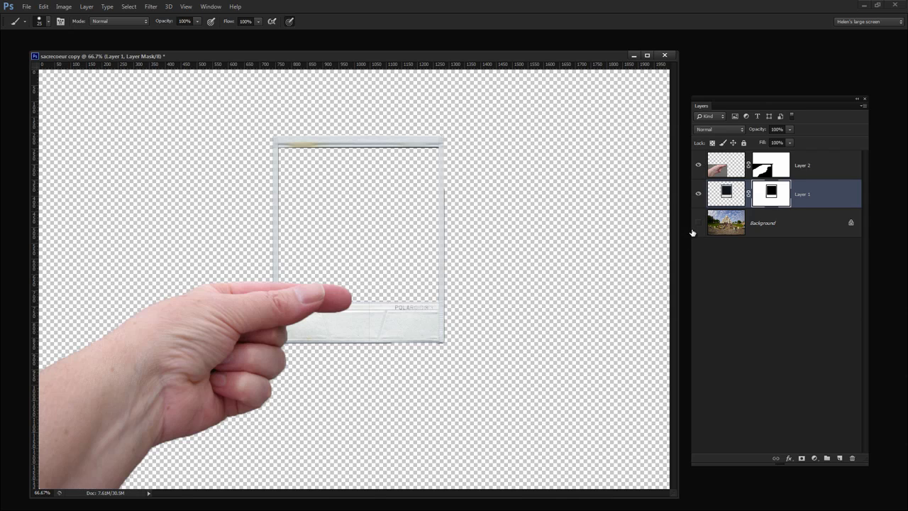
{"action": "left_click", "coordinate": [697, 223]}
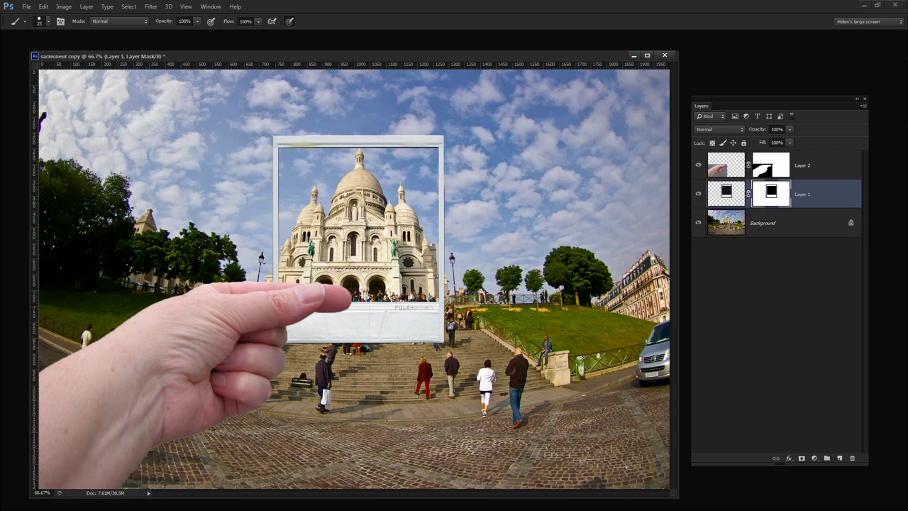
Step: Rearrange the Layers and Tools panels beside the image and move the Polaroid frame slightly upward over the basilica
{"action": "left_click_drag", "start_coordinate": [721, 108], "coordinate": [770, 323]}
{"action": "left_click_drag", "start_coordinate": [797, 269], "coordinate": [689, 247]}
{"action": "left_click_drag", "start_coordinate": [792, 314], "coordinate": [774, 119]}
{"action": "left_click", "coordinate": [703, 262]}
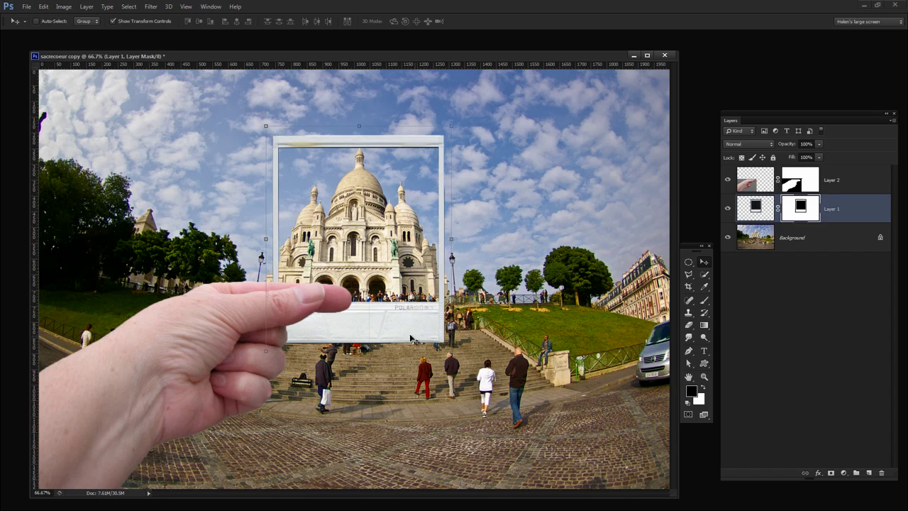
{"action": "mouse_move", "coordinate": [406, 315]}
{"action": "left_mouse_down"}
{"action": "mouse_move", "coordinate": [396, 308]}
{"action": "mouse_move", "coordinate": [406, 315]}
{"action": "left_mouse_up"}
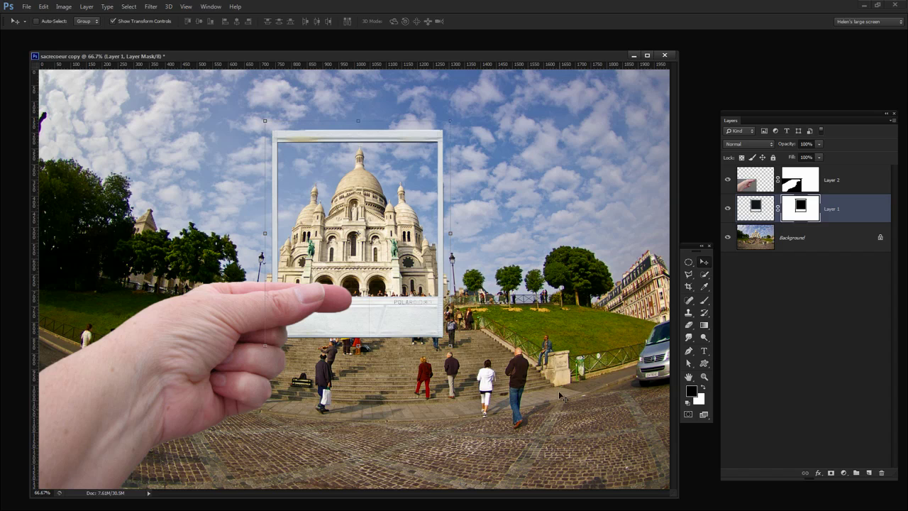
Step: Target Layer 1's image instead of its mask, quick-select the Polaroid's inner picture area, and hide Layers 1 and 2
{"action": "key", "text": "ctrl+2"}
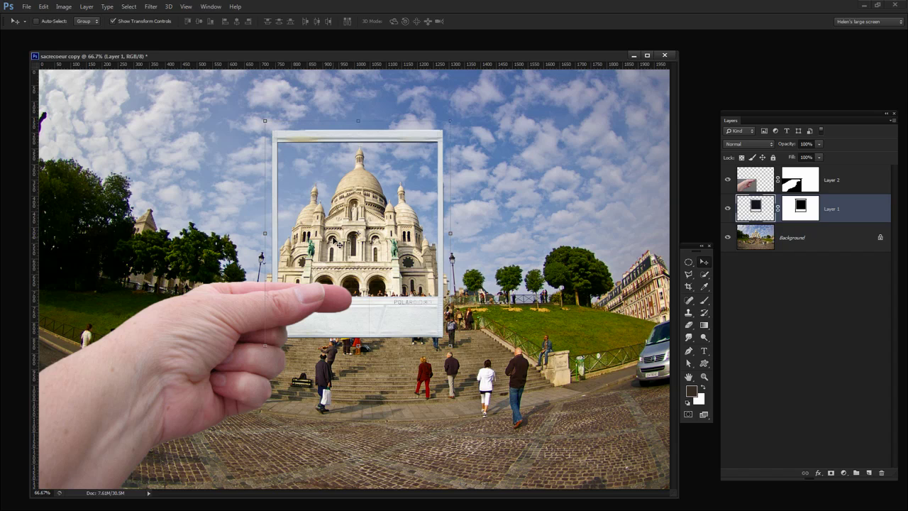
{"action": "left_click", "coordinate": [703, 275]}
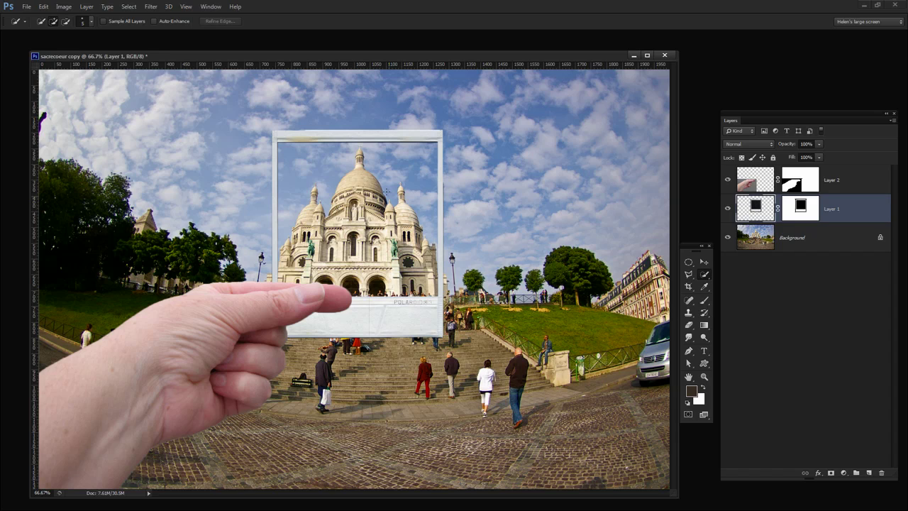
{"action": "left_click", "coordinate": [354, 181]}
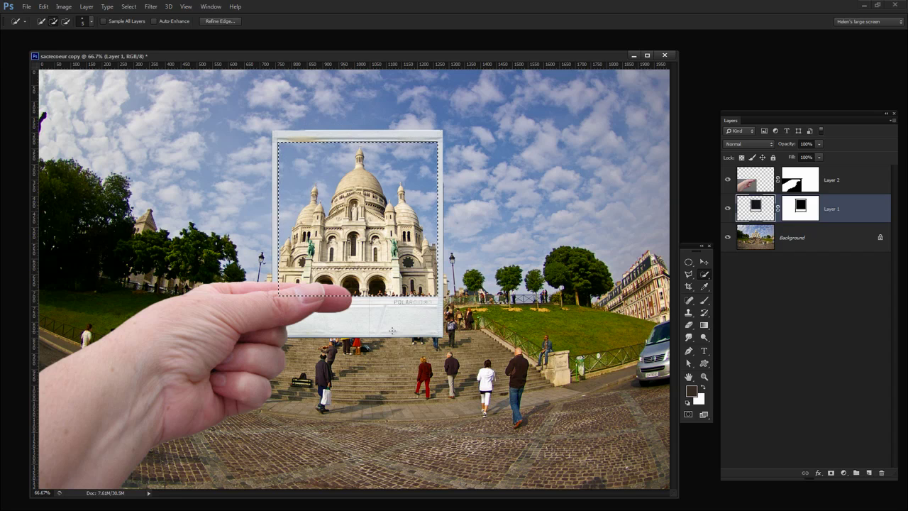
{"action": "left_click", "coordinate": [726, 180]}
{"action": "left_click", "coordinate": [726, 209]}
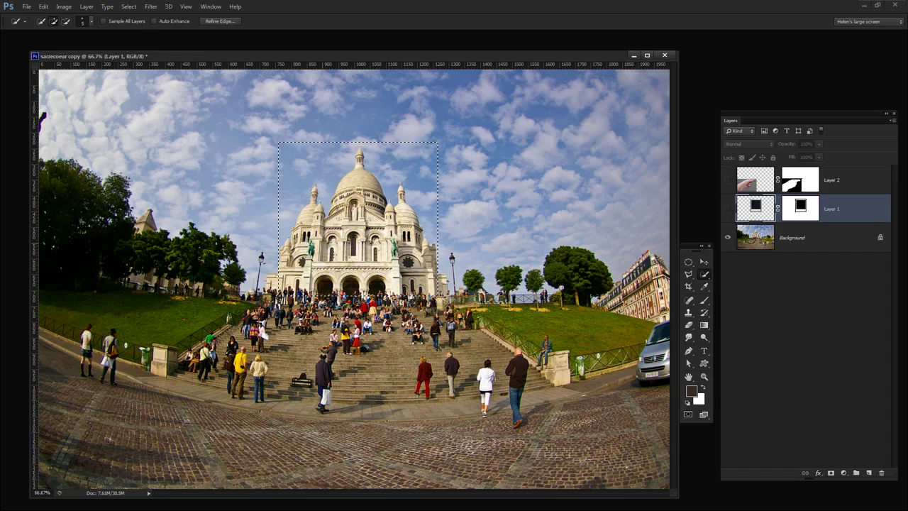
Step: Transform the selection to about 134% in width and height and center it around the basilica
{"action": "left_click", "coordinate": [126, 7]}
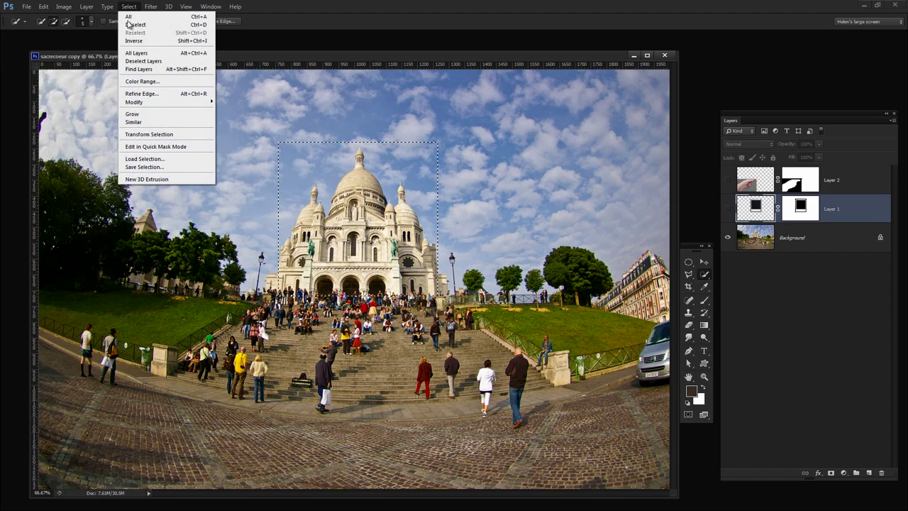
{"action": "left_click", "coordinate": [149, 134]}
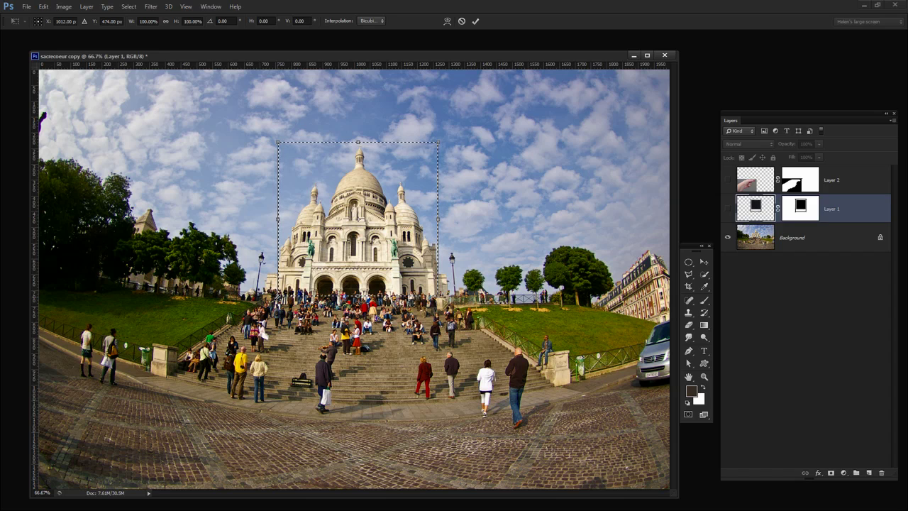
{"action": "left_click_drag", "start_coordinate": [278, 293], "coordinate": [223, 348]}
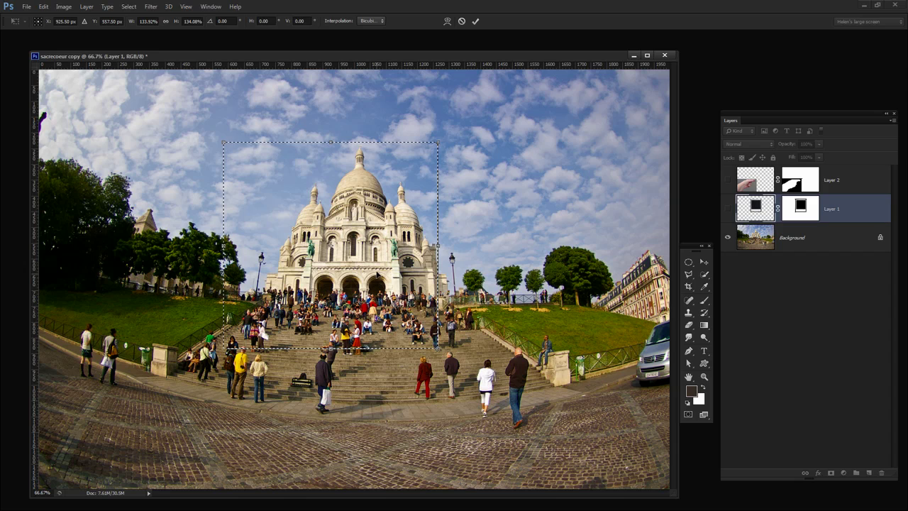
{"action": "left_click_drag", "start_coordinate": [370, 265], "coordinate": [397, 242]}
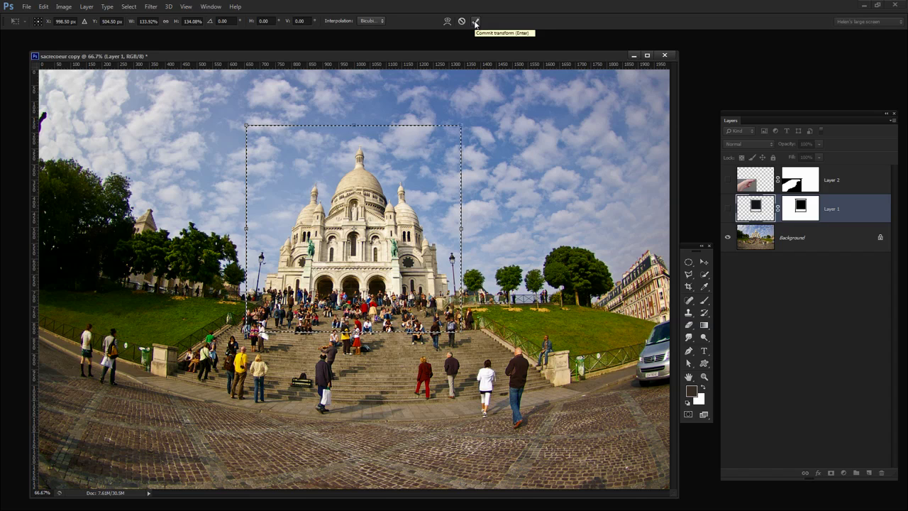
{"action": "left_click", "coordinate": [475, 22]}
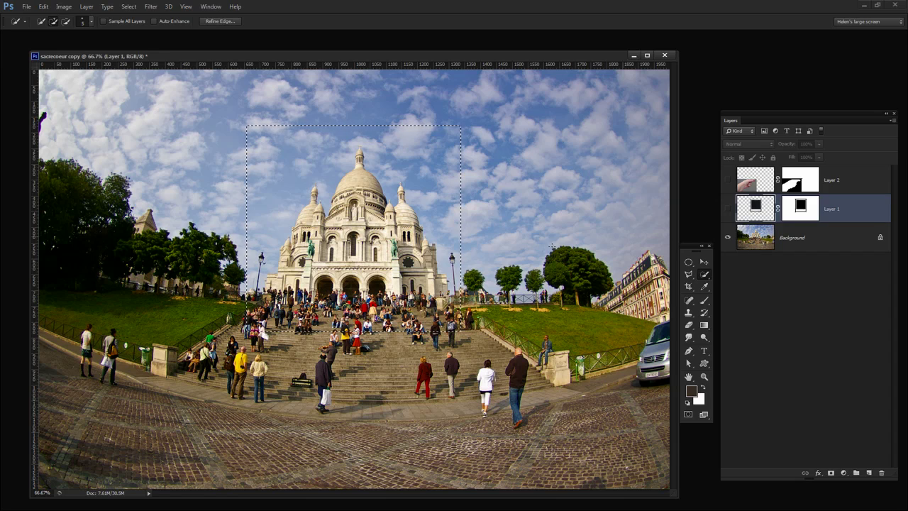
Step: Copy the selected basilica area of the Background to a new layer with Layer Via Copy
{"action": "left_click", "coordinate": [751, 241]}
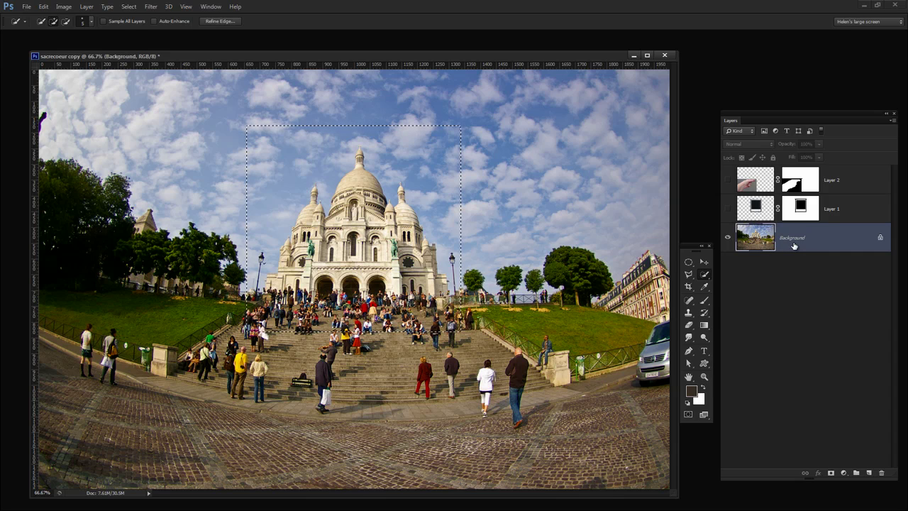
{"action": "left_click", "coordinate": [86, 7]}
{"action": "mouse_move", "coordinate": [91, 16]}
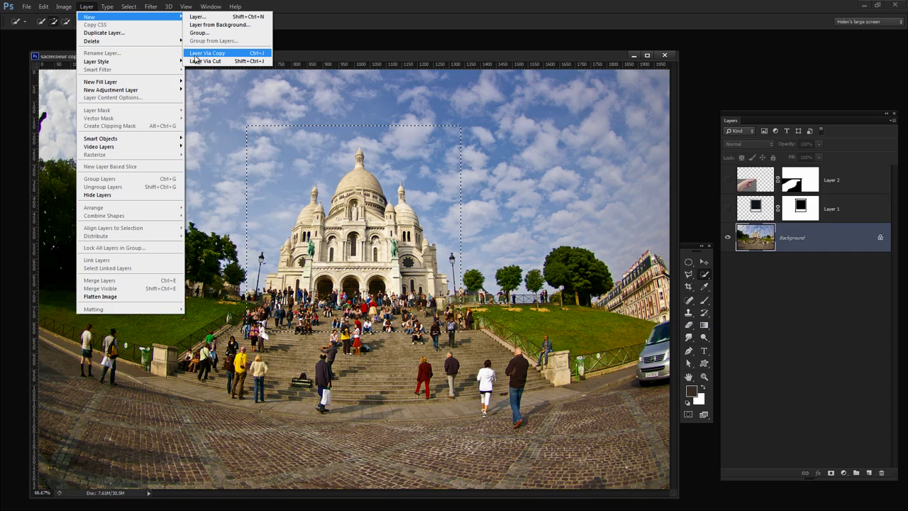
{"action": "left_click", "coordinate": [221, 54]}
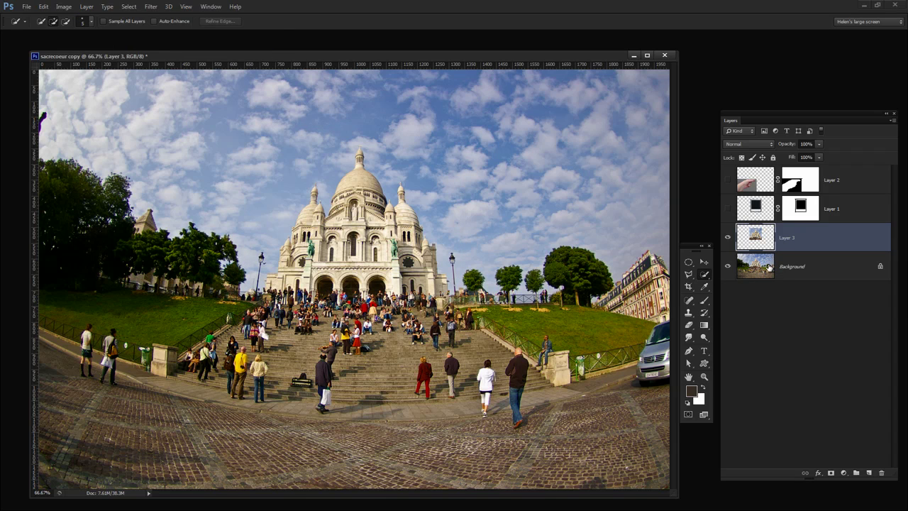
Step: Check the copied basilica layer by itself, and show the Background and the Polaroid frame layer again
{"action": "left_click", "coordinate": [727, 237]}
{"action": "left_click", "coordinate": [727, 266]}
{"action": "left_click", "coordinate": [727, 238]}
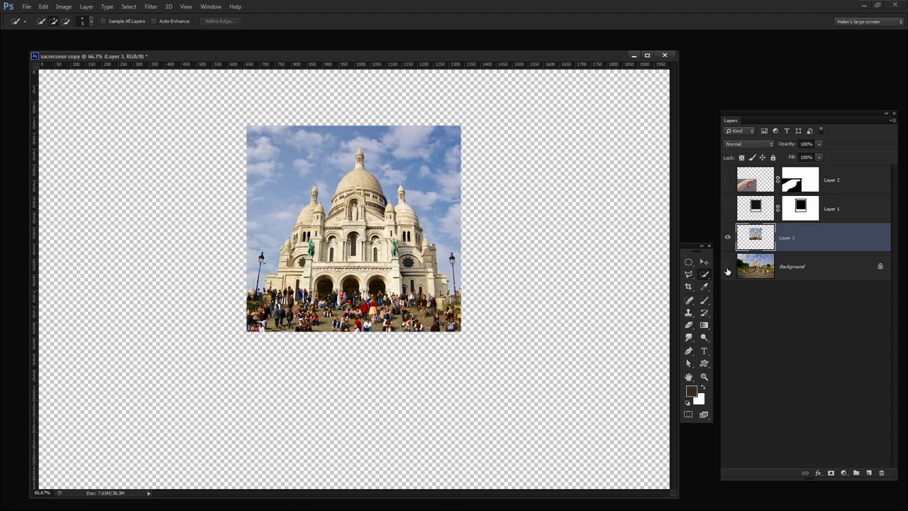
{"action": "left_click", "coordinate": [726, 270]}
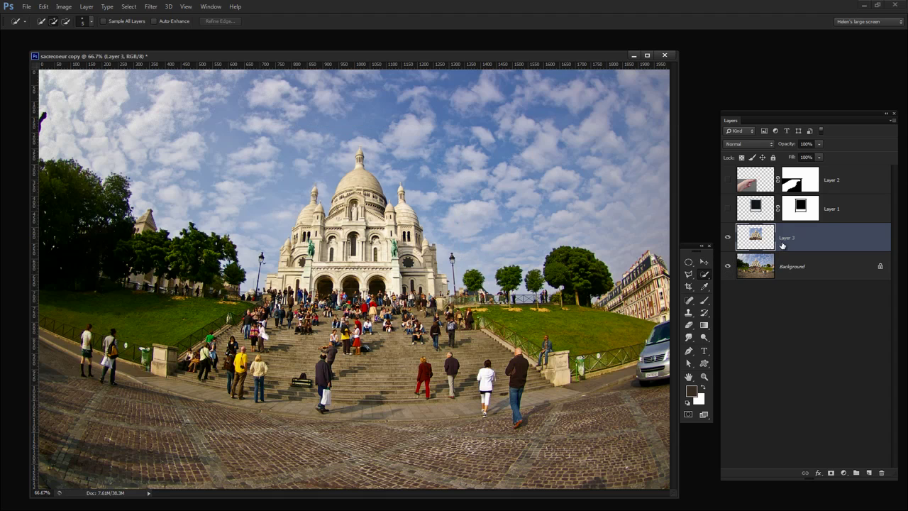
{"action": "left_click", "coordinate": [726, 209]}
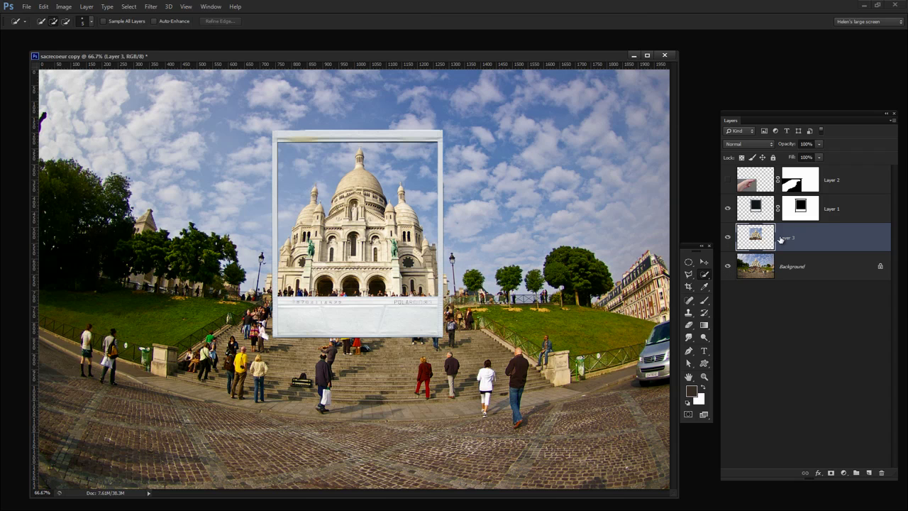
Step: Hide the Background, then scale the copied basilica layer to about 77% and position it to fill the Polaroid frame's opening
{"action": "left_click", "coordinate": [728, 267]}
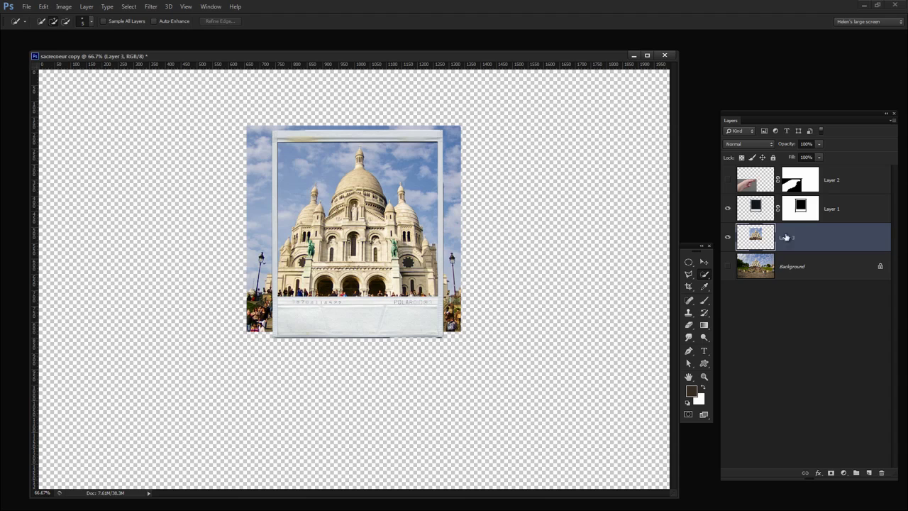
{"action": "left_click", "coordinate": [704, 261]}
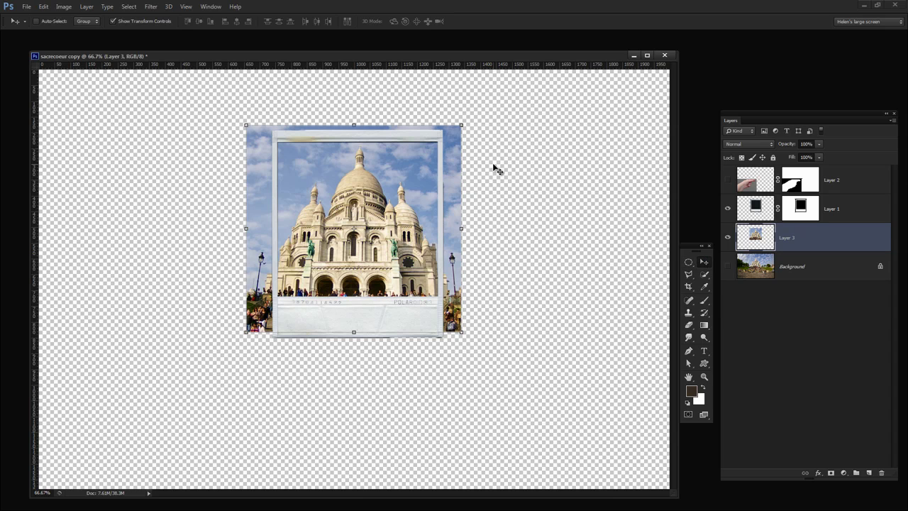
{"action": "left_click_drag", "start_coordinate": [462, 125], "coordinate": [427, 157]}
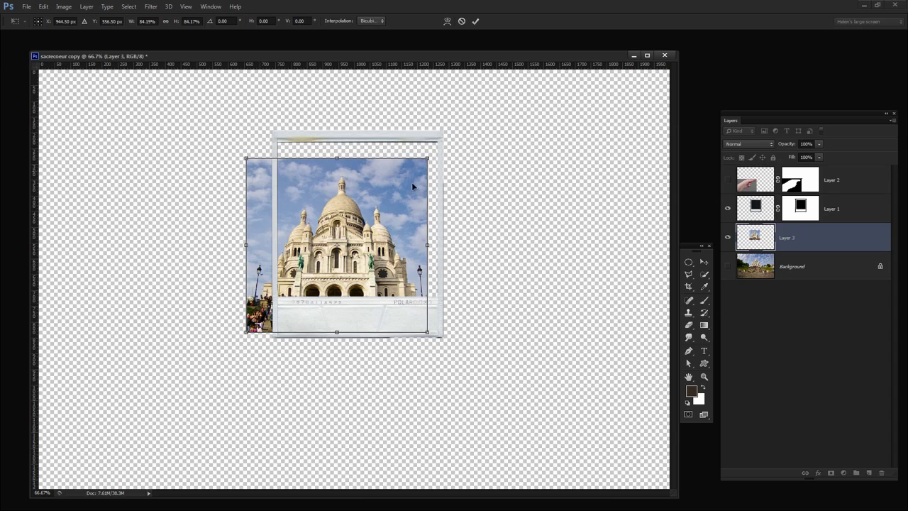
{"action": "left_click_drag", "start_coordinate": [383, 196], "coordinate": [399, 175]}
{"action": "left_click_drag", "start_coordinate": [259, 313], "coordinate": [276, 299]}
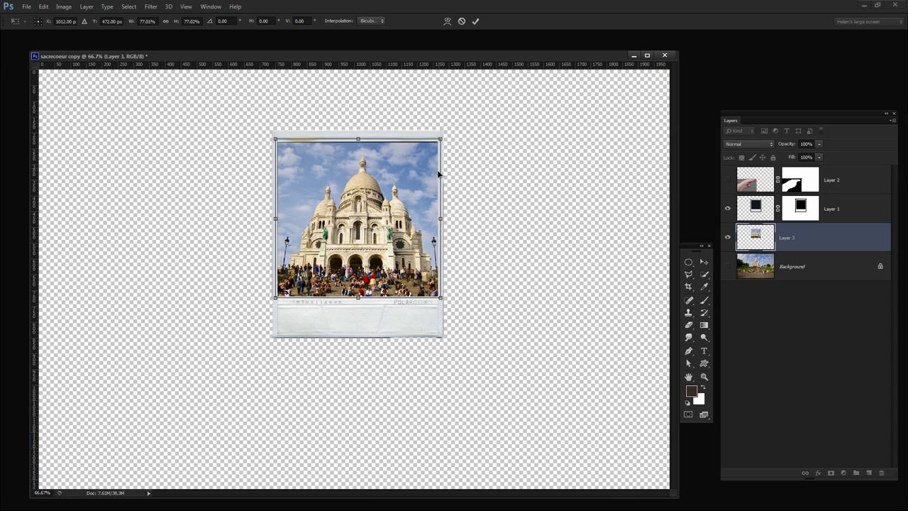
{"action": "left_click", "coordinate": [475, 21]}
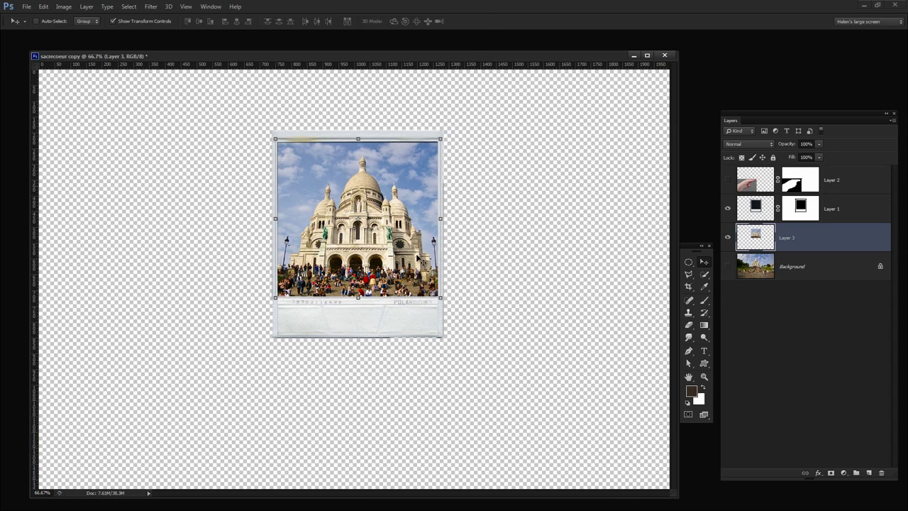
Step: Rotate the Polaroid frame and basilica layers together slightly clockwise, and show the Background again
{"action": "left_click", "coordinate": [841, 209], "text": "shift"}
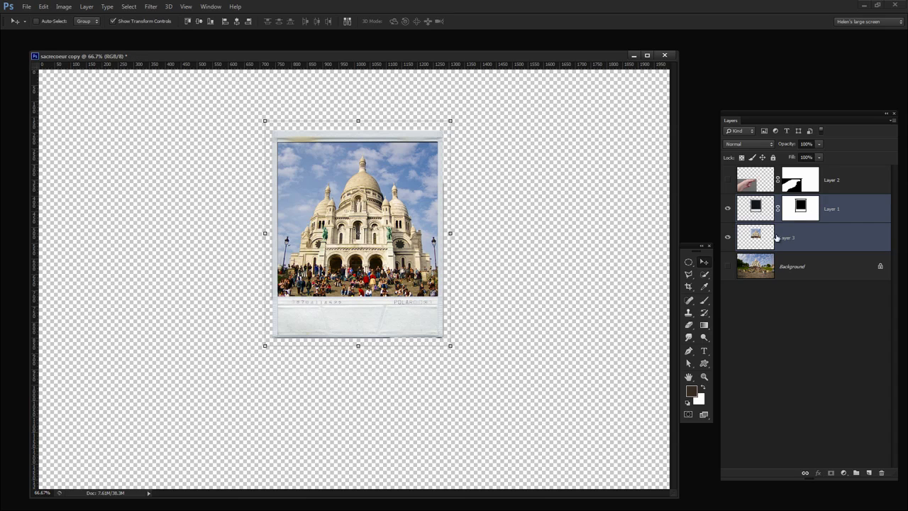
{"action": "left_click_drag", "start_coordinate": [452, 111], "coordinate": [474, 130]}
{"action": "key", "text": "Return"}
{"action": "left_click", "coordinate": [727, 266]}
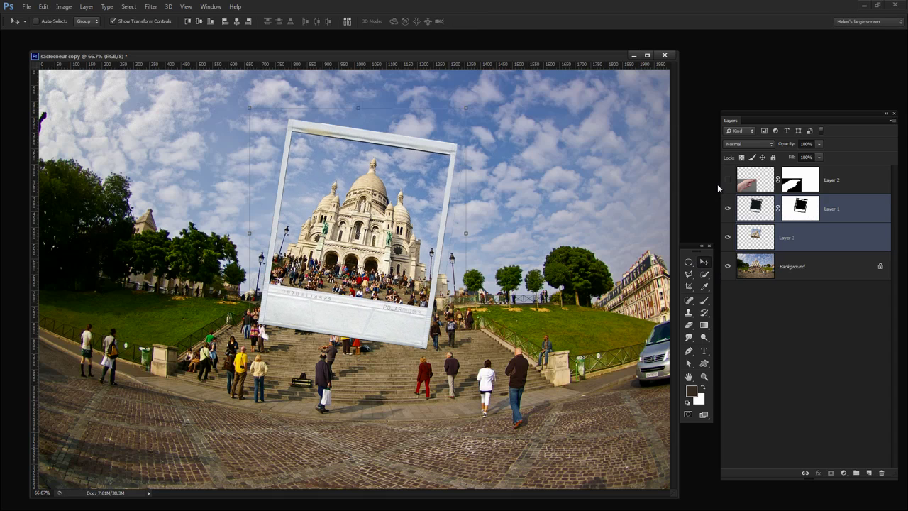
Step: Show the hand layer and move it down so the fingers overlap the Polaroid's lower white border
{"action": "left_click", "coordinate": [727, 180]}
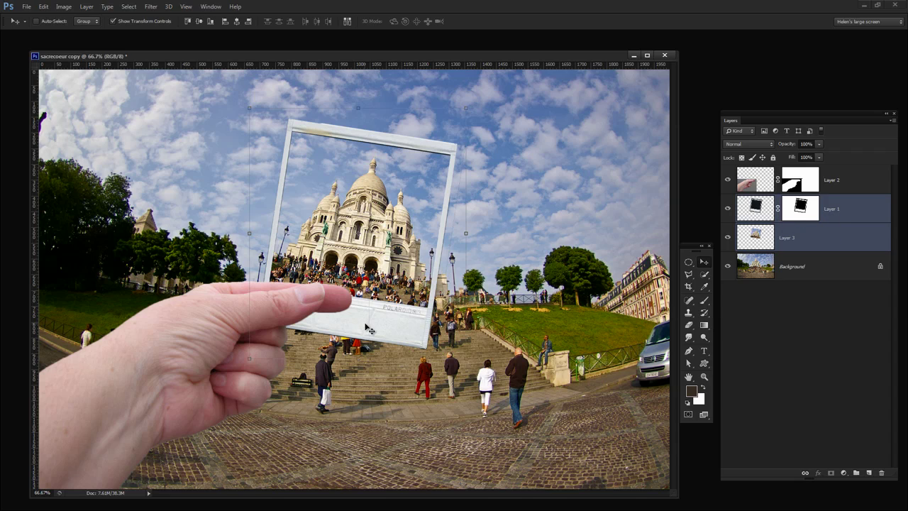
{"action": "left_click", "coordinate": [741, 184]}
{"action": "left_click_drag", "start_coordinate": [200, 351], "coordinate": [196, 384]}
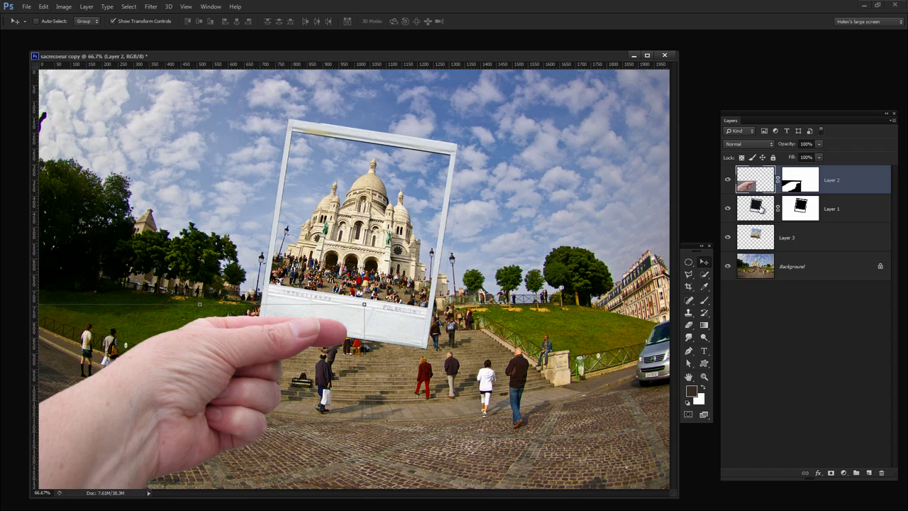
Step: Rotate the Polaroid frame and basilica layers together by about -1.83° and shift them left, further behind the fingers
{"action": "left_click", "coordinate": [758, 209]}
{"action": "left_click", "coordinate": [737, 241], "text": "shift"}
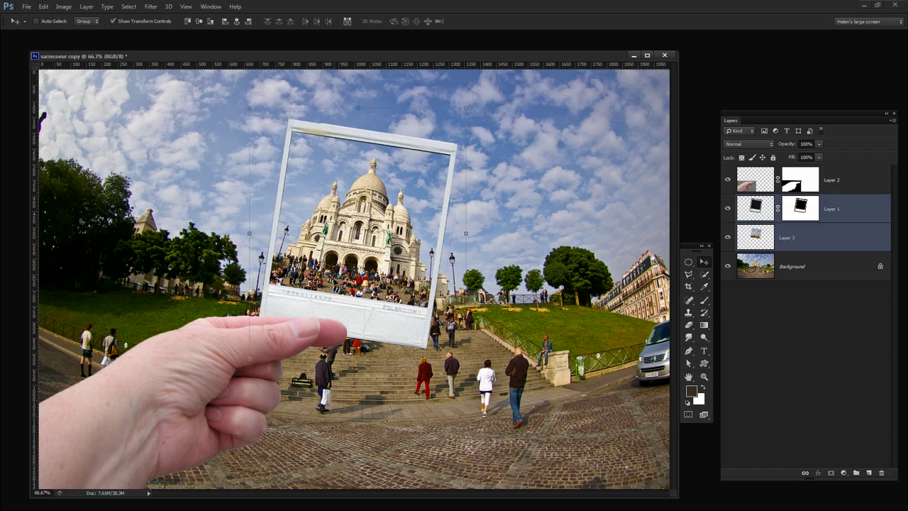
{"action": "left_click_drag", "start_coordinate": [364, 325], "coordinate": [352, 319]}
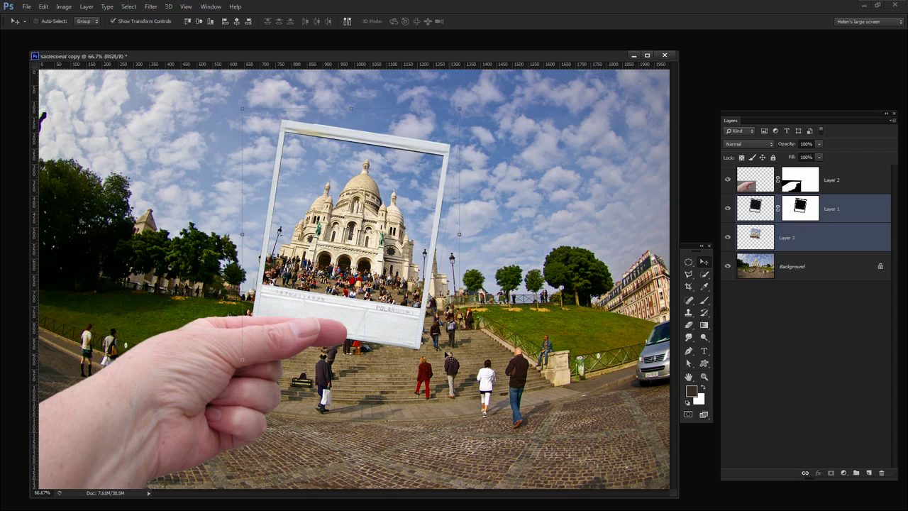
{"action": "left_click_drag", "start_coordinate": [464, 103], "coordinate": [460, 99]}
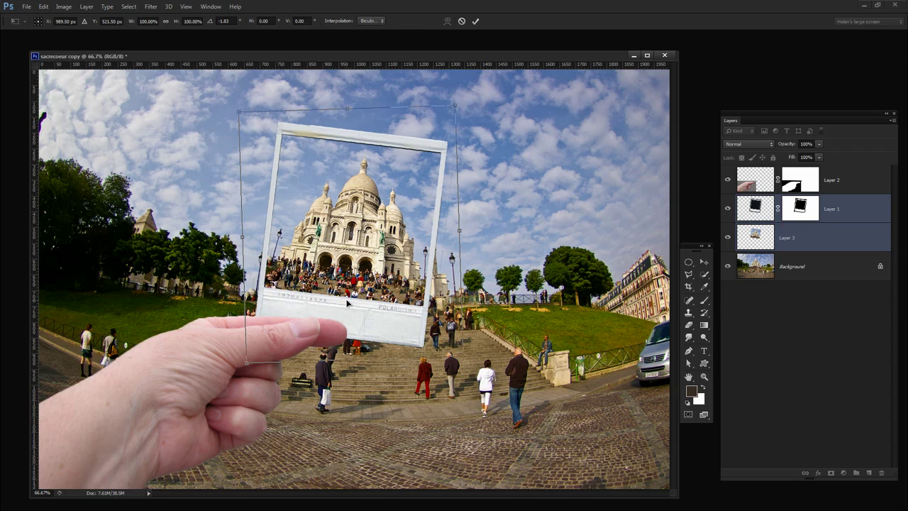
{"action": "left_click_drag", "start_coordinate": [346, 303], "coordinate": [337, 302]}
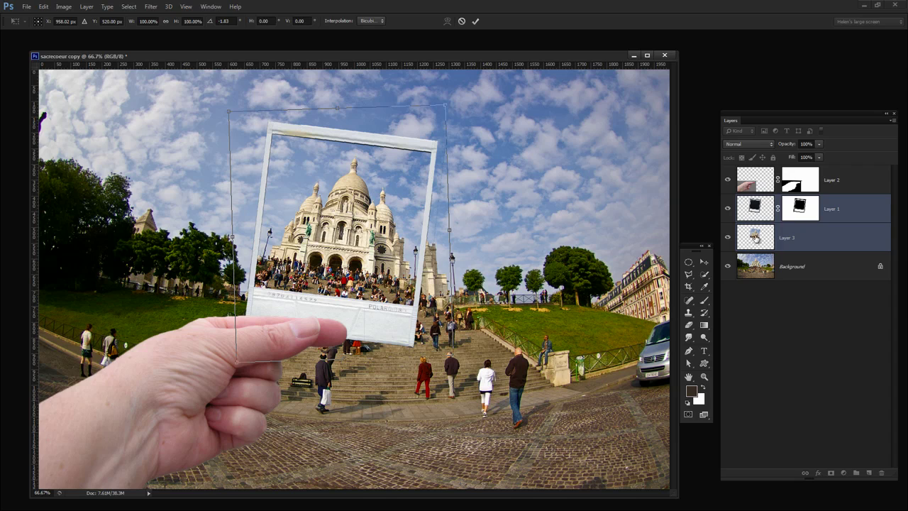
{"action": "left_click", "coordinate": [475, 21]}
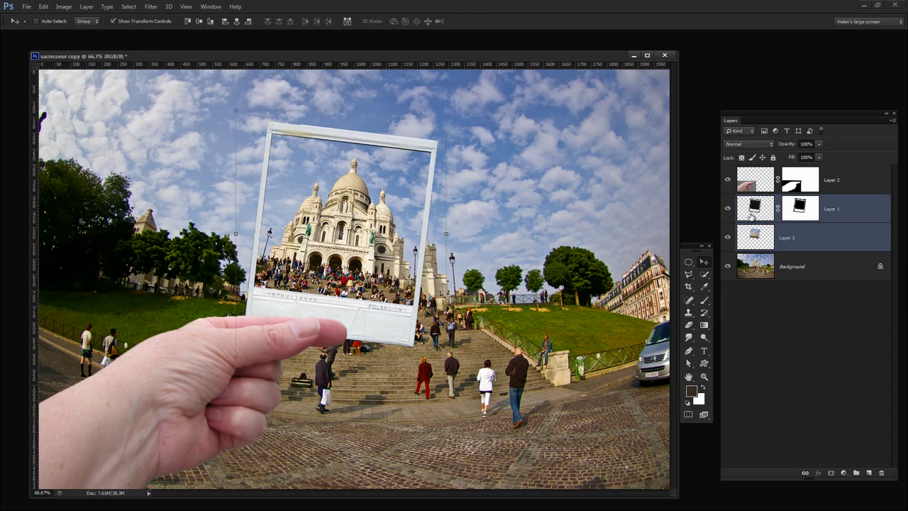
Step: Add a Black & White adjustment layer directly above the basilica layer, keeping the default name and options
{"action": "left_click", "coordinate": [750, 241]}
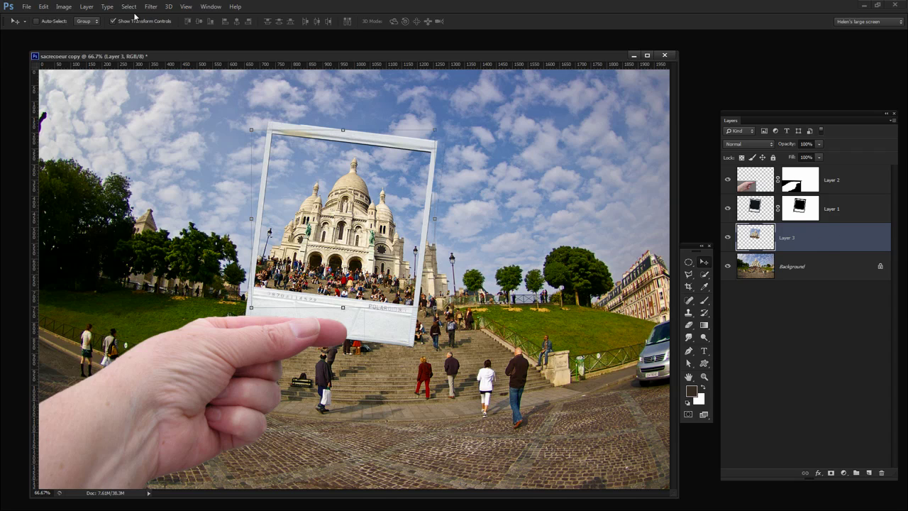
{"action": "left_click", "coordinate": [86, 6]}
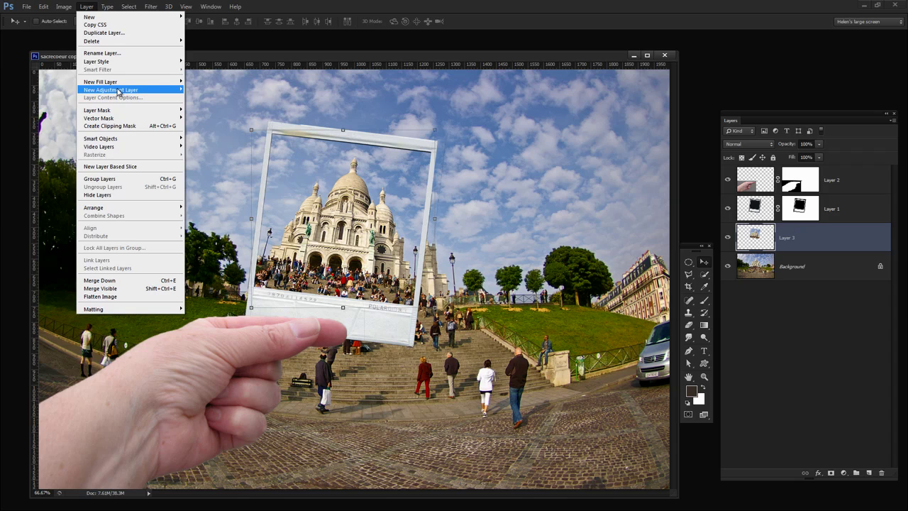
{"action": "mouse_move", "coordinate": [118, 91]}
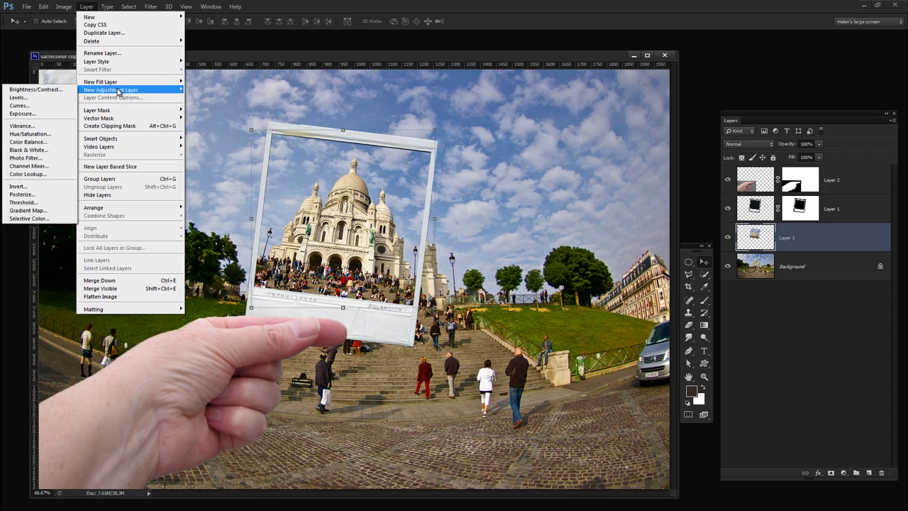
{"action": "left_click", "coordinate": [29, 149]}
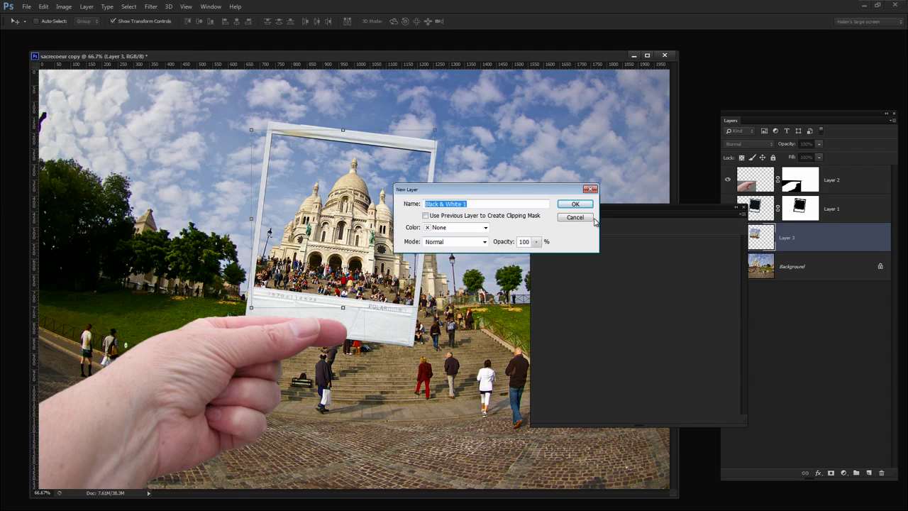
{"action": "left_click", "coordinate": [577, 206]}
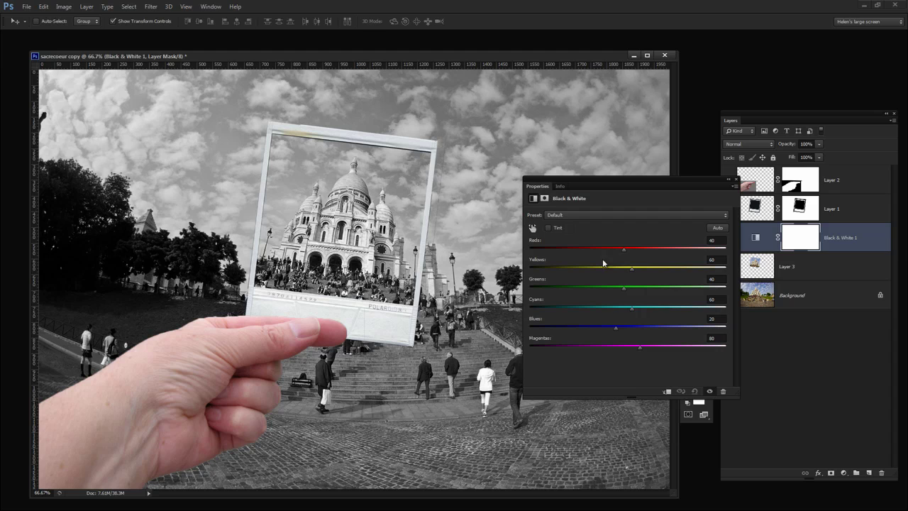
Step: Set the Black & White adjustment to Blues -115, Yellows 69, Cyans -15 and Reds about 193
{"action": "left_click_drag", "start_coordinate": [616, 327], "coordinate": [562, 329]}
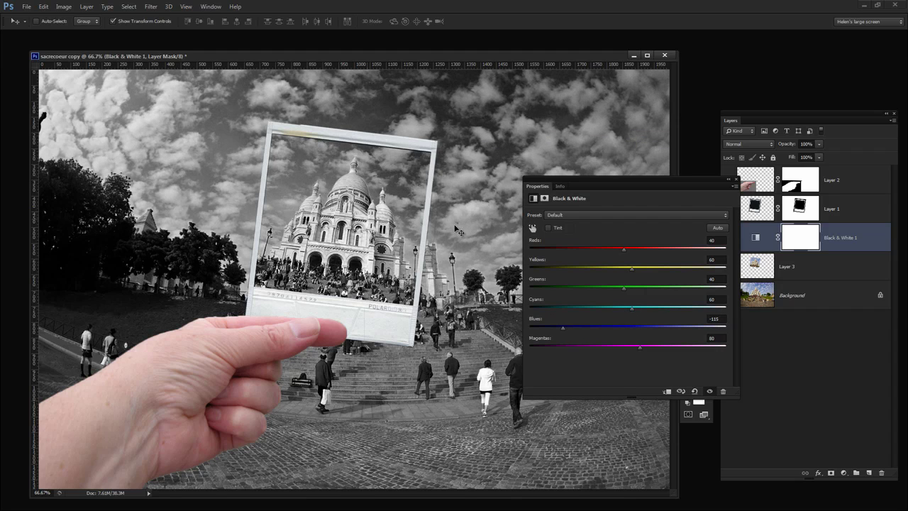
{"action": "left_click_drag", "start_coordinate": [625, 250], "coordinate": [668, 246]}
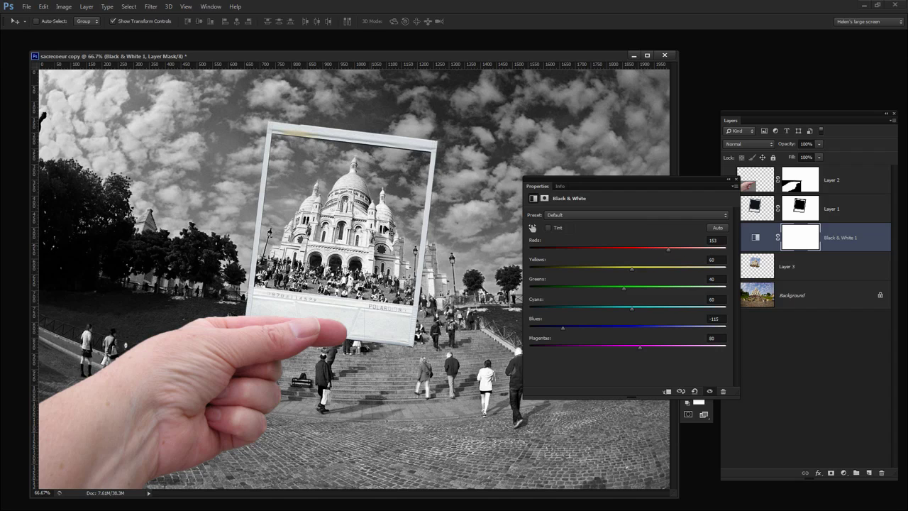
{"action": "left_click_drag", "start_coordinate": [640, 270], "coordinate": [635, 276]}
{"action": "left_click_drag", "start_coordinate": [640, 307], "coordinate": [606, 304]}
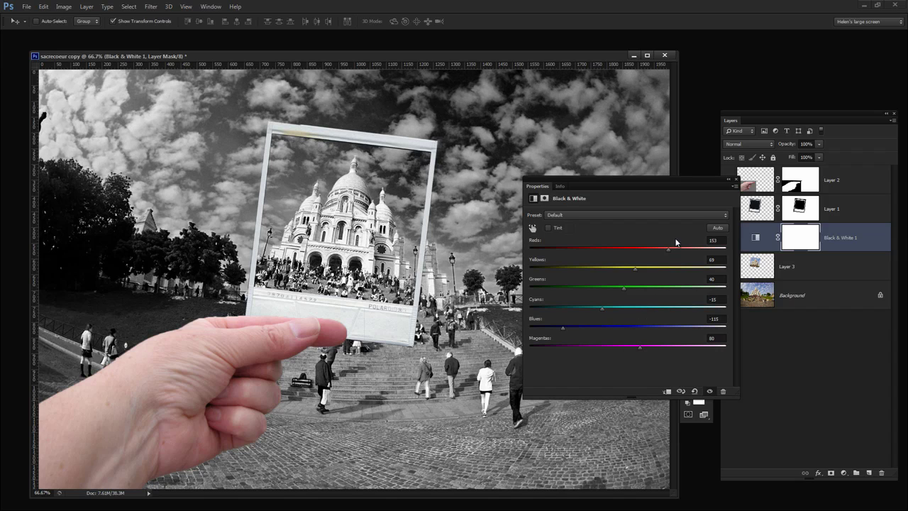
{"action": "left_click_drag", "start_coordinate": [671, 251], "coordinate": [683, 246]}
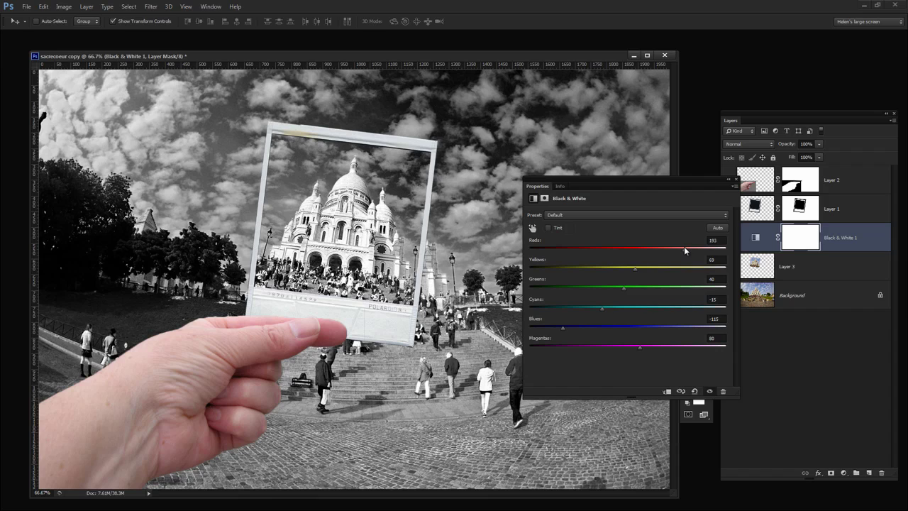
{"action": "left_click", "coordinate": [736, 180]}
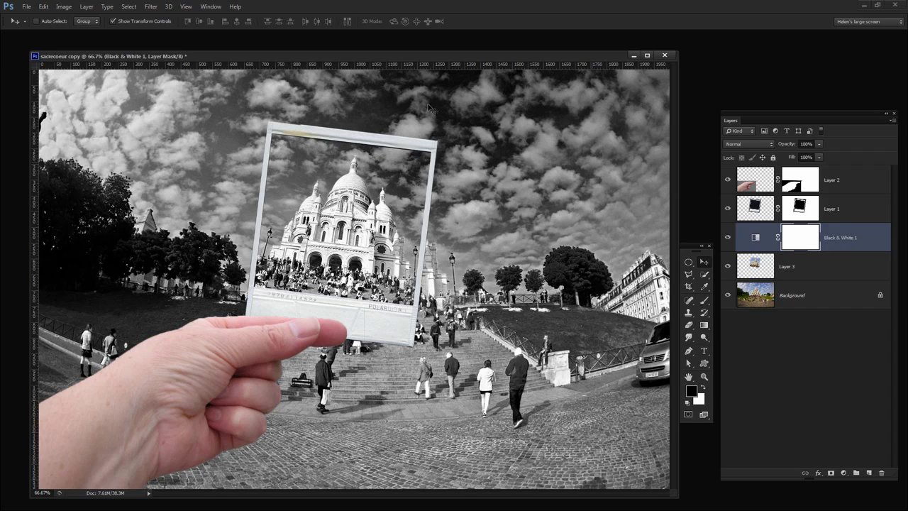
Step: Clip the Black & White adjustment to the basilica layer and lower its opacity to 38%
{"action": "left_click", "coordinate": [87, 7]}
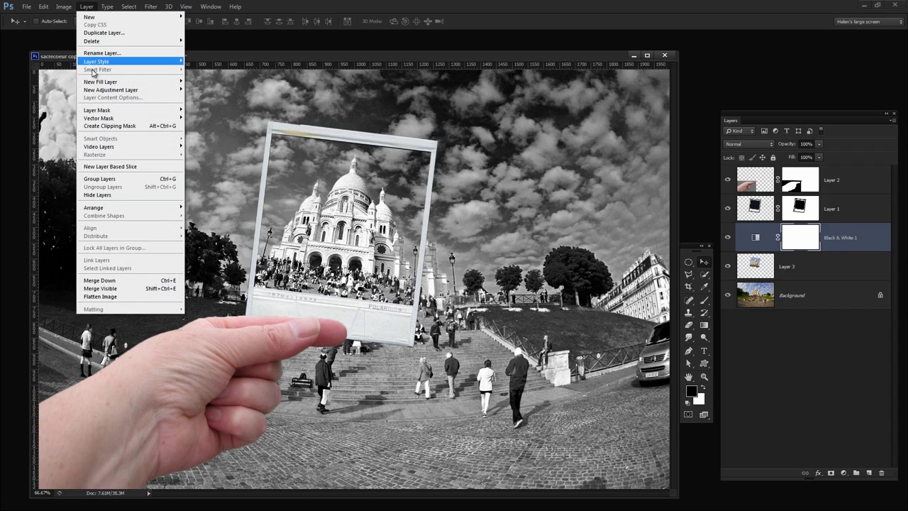
{"action": "left_click", "coordinate": [122, 130]}
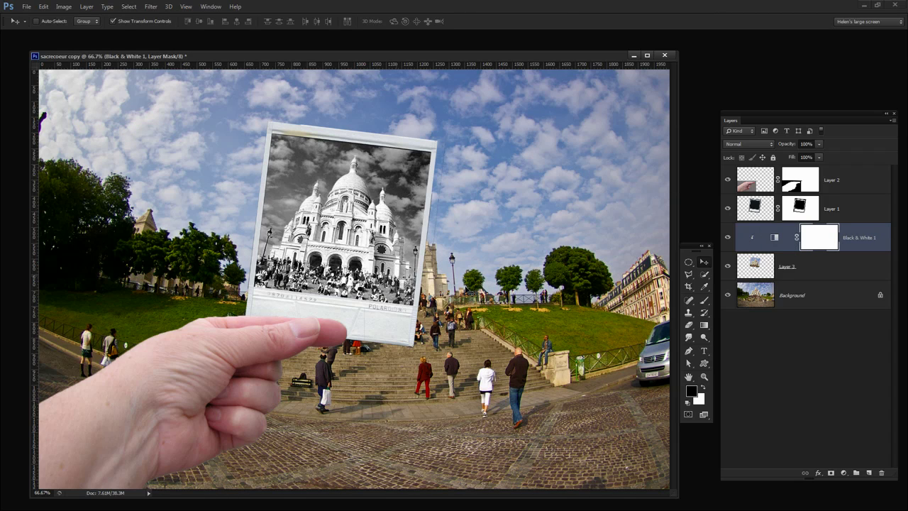
{"action": "left_click", "coordinate": [773, 238]}
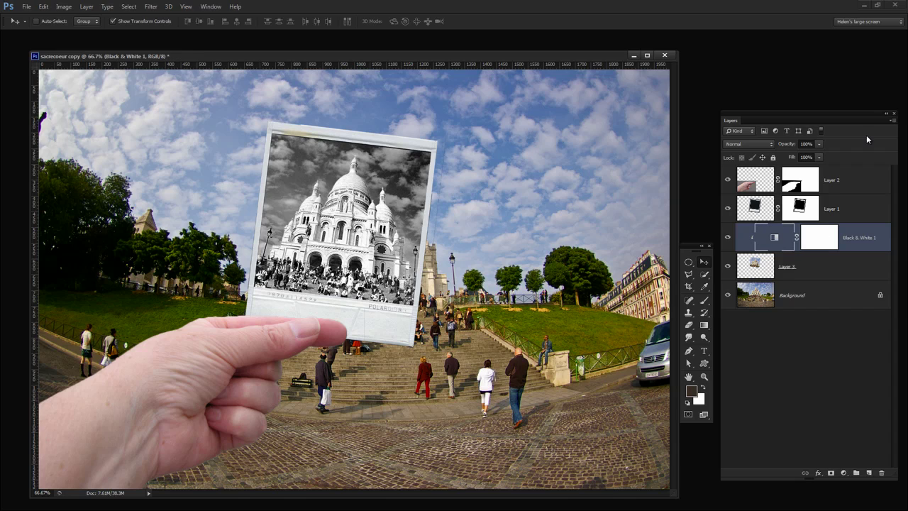
{"action": "left_click_drag", "start_coordinate": [783, 144], "coordinate": [755, 147]}
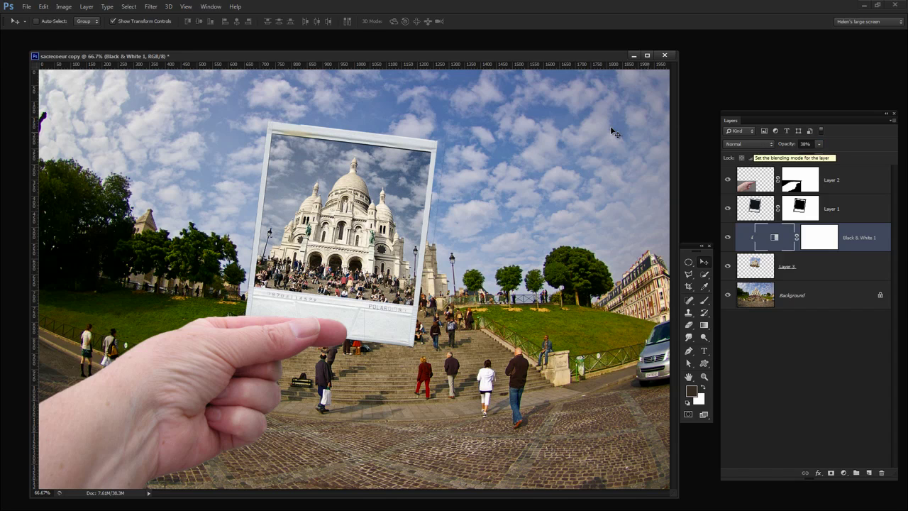
Step: Target the hand layer's mask for painting with the Brush in black, around the fingers at the Polaroid's lower edge
{"action": "left_click", "coordinate": [838, 278]}
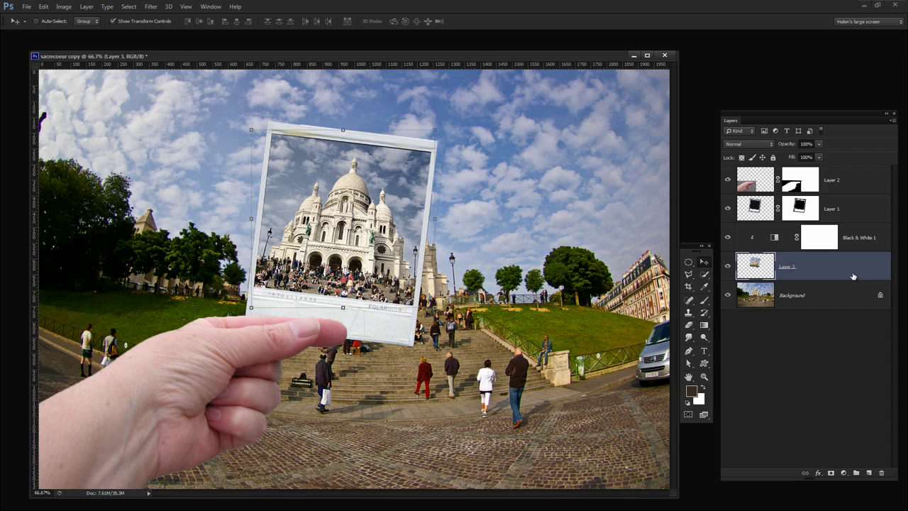
{"action": "left_click", "coordinate": [758, 182]}
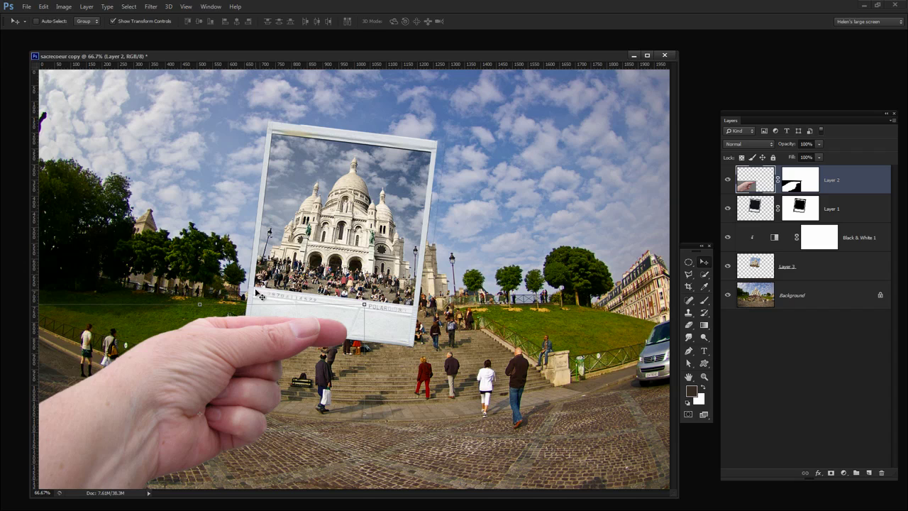
{"action": "key", "text": "z"}
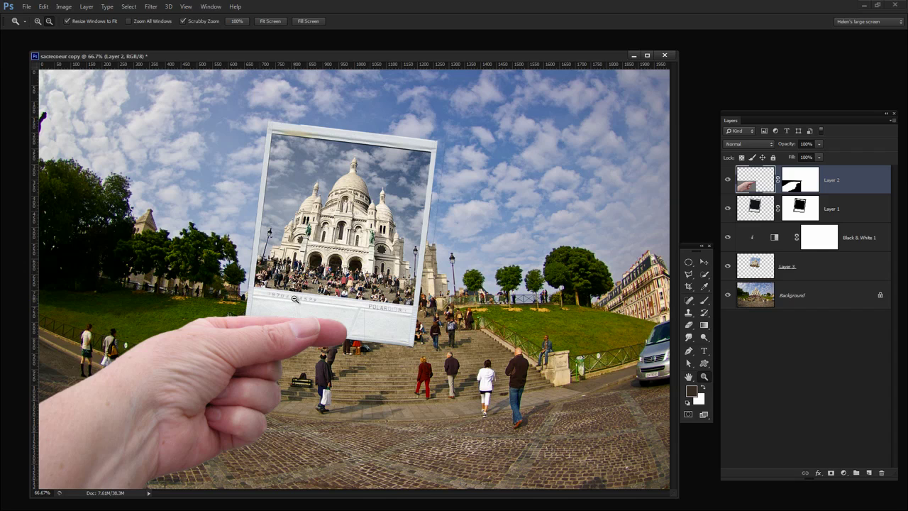
{"action": "key", "text": "alt"}
{"action": "left_click_drag", "start_coordinate": [289, 298], "coordinate": [325, 385]}
{"action": "left_click_drag", "start_coordinate": [490, 360], "coordinate": [481, 265]}
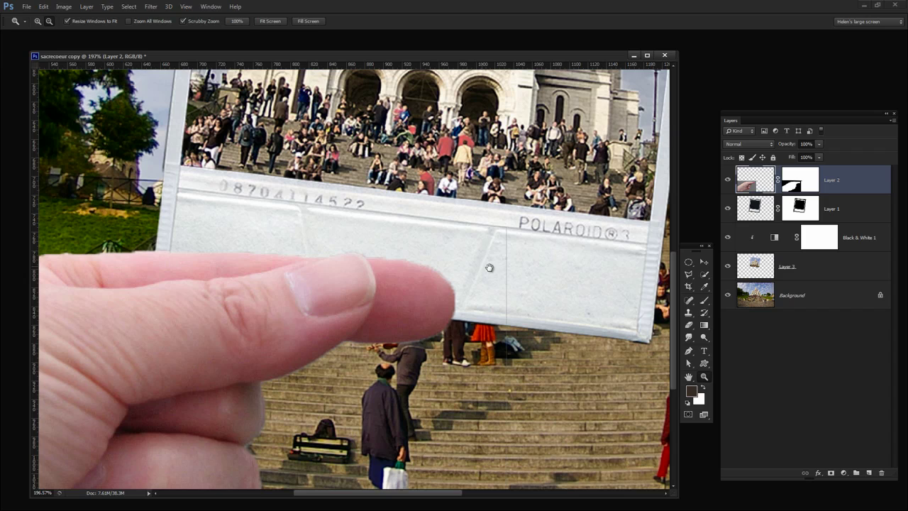
{"action": "left_click", "coordinate": [796, 177]}
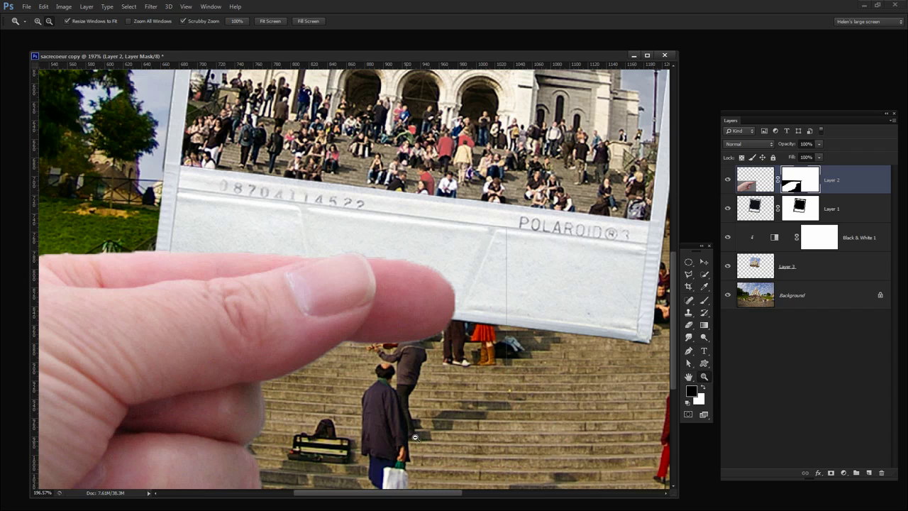
{"action": "left_click", "coordinate": [692, 391]}
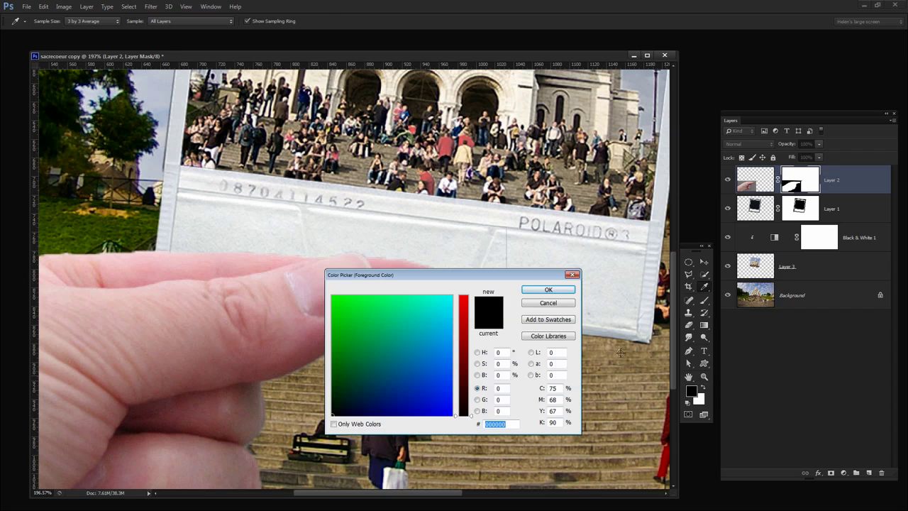
{"action": "left_click", "coordinate": [548, 290]}
{"action": "left_click", "coordinate": [707, 301]}
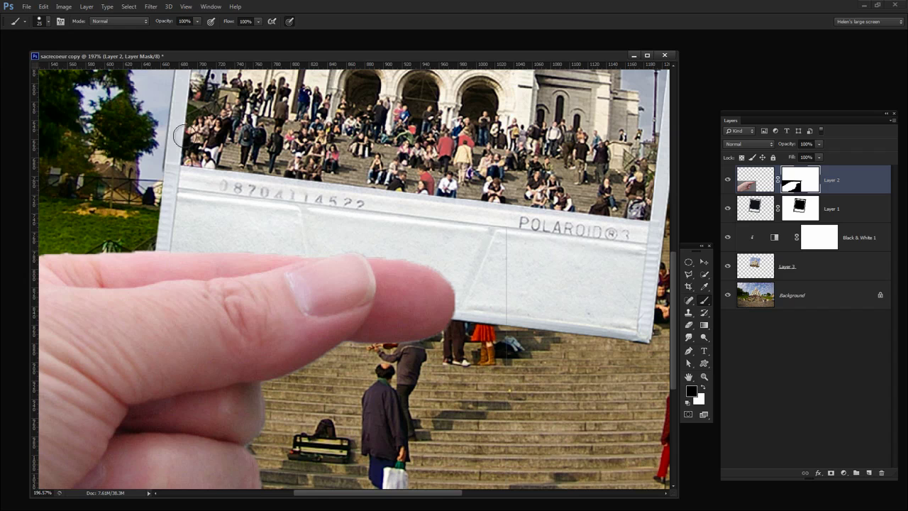
Step: Harden the 25 px brush, mask out the forefinger around the Polaroid's lower-left edge, and restore the thumb's edge there in white
{"action": "left_click", "coordinate": [49, 22]}
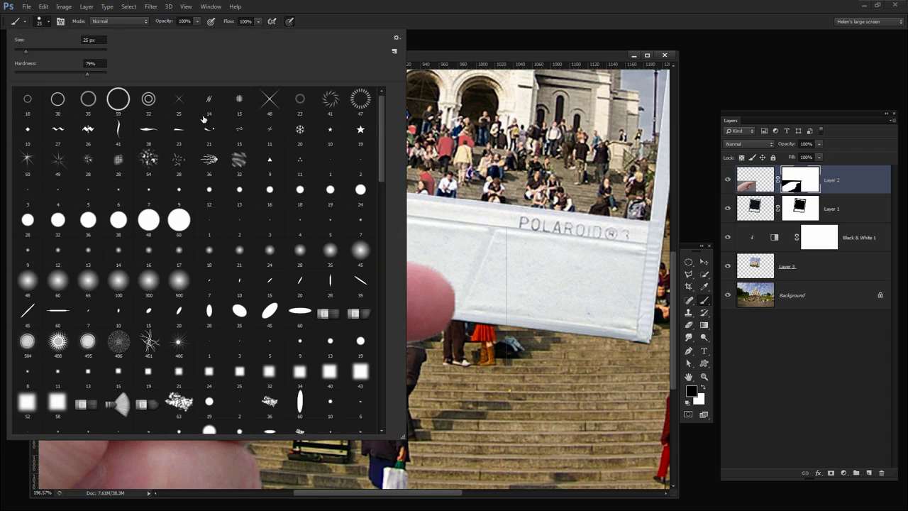
{"action": "left_click_drag", "start_coordinate": [86, 72], "coordinate": [98, 74]}
{"action": "left_click", "coordinate": [357, 21]}
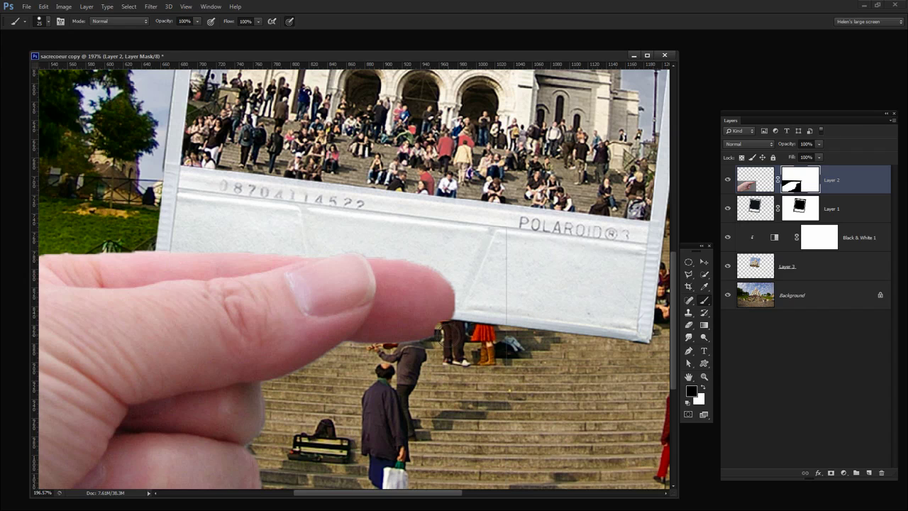
{"action": "mouse_move", "coordinate": [436, 321]}
{"action": "left_mouse_down"}
{"action": "mouse_move", "coordinate": [375, 322]}
{"action": "mouse_move", "coordinate": [349, 351]}
{"action": "mouse_move", "coordinate": [385, 334]}
{"action": "mouse_move", "coordinate": [365, 353]}
{"action": "left_mouse_up"}
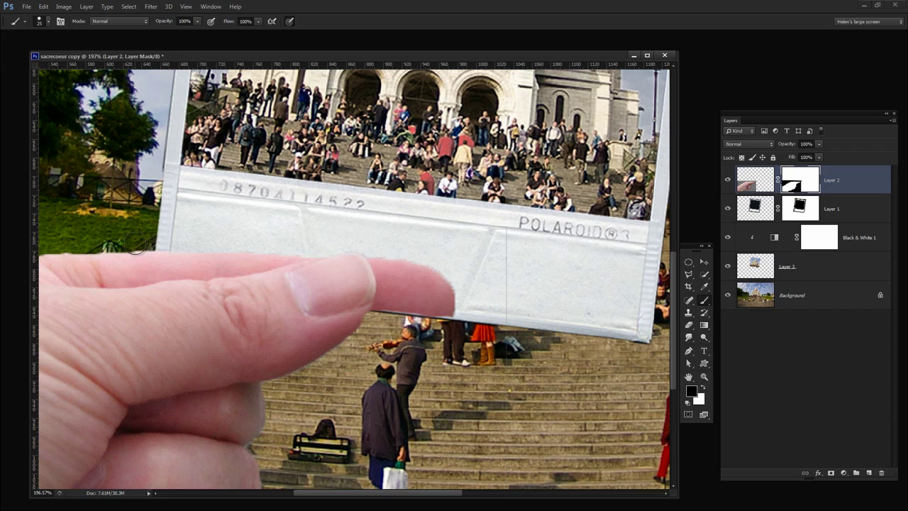
{"action": "mouse_move", "coordinate": [166, 247]}
{"action": "left_mouse_down"}
{"action": "mouse_move", "coordinate": [161, 282]}
{"action": "mouse_move", "coordinate": [197, 281]}
{"action": "mouse_move", "coordinate": [314, 251]}
{"action": "mouse_move", "coordinate": [202, 251]}
{"action": "mouse_move", "coordinate": [187, 265]}
{"action": "mouse_move", "coordinate": [181, 255]}
{"action": "mouse_move", "coordinate": [226, 267]}
{"action": "mouse_move", "coordinate": [274, 256]}
{"action": "mouse_move", "coordinate": [228, 259]}
{"action": "mouse_move", "coordinate": [221, 286]}
{"action": "left_mouse_up"}
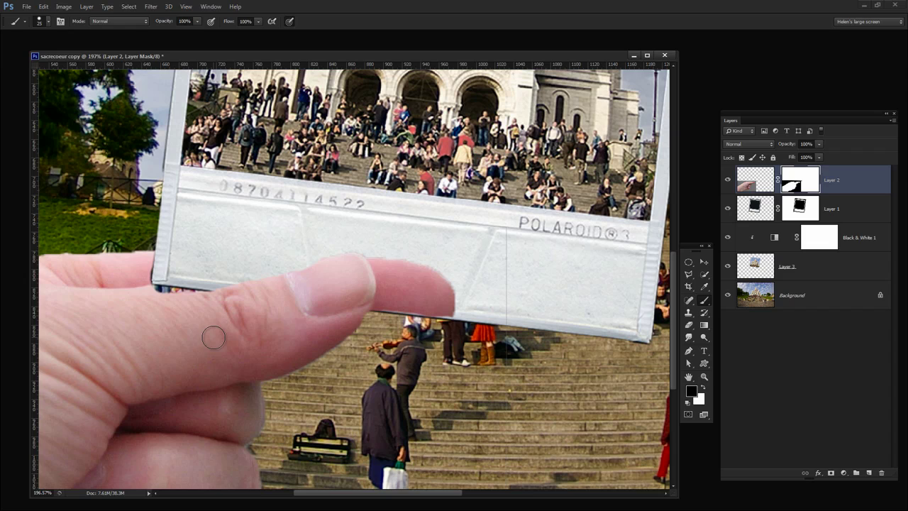
{"action": "key", "text": "x"}
{"action": "mouse_move", "coordinate": [161, 298]}
{"action": "left_mouse_down"}
{"action": "mouse_move", "coordinate": [243, 290]}
{"action": "mouse_move", "coordinate": [355, 259]}
{"action": "mouse_move", "coordinate": [146, 300]}
{"action": "mouse_move", "coordinate": [137, 253]}
{"action": "mouse_move", "coordinate": [130, 255]}
{"action": "left_mouse_up"}
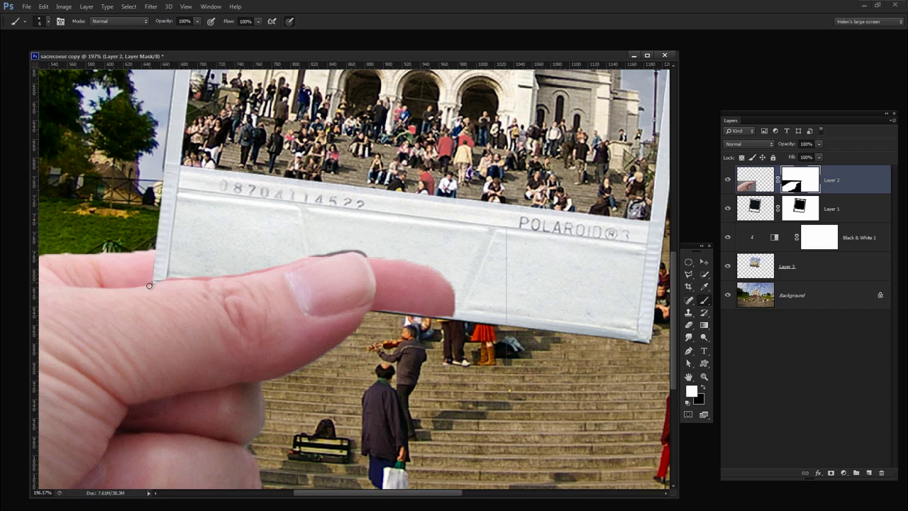
Step: Mask out the forefinger's tip where it covers the front of the Polaroid, using a 15 px black brush
{"action": "key", "text": "x"}
{"action": "key", "text": "x"}
{"action": "key", "text": "x"}
{"action": "key", "text": "bracketright"}
{"action": "key", "text": "bracketright"}
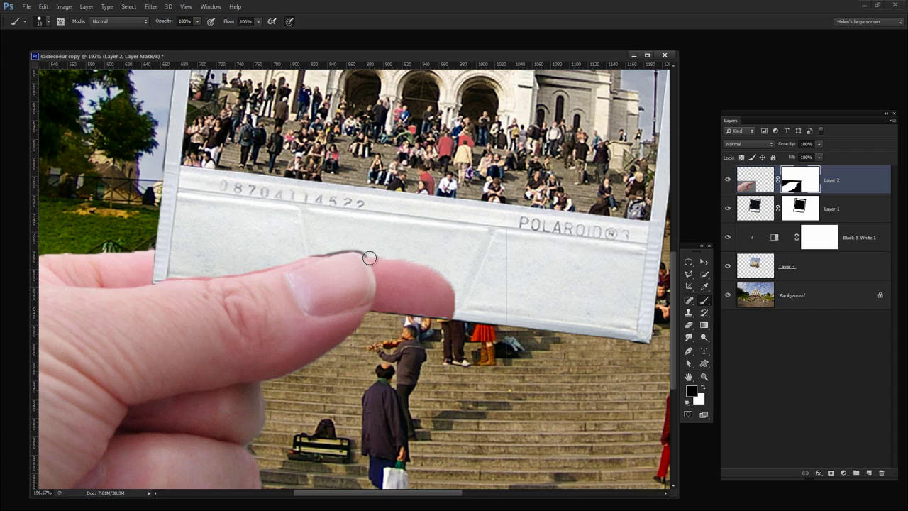
{"action": "mouse_move", "coordinate": [375, 260]}
{"action": "left_mouse_down"}
{"action": "mouse_move", "coordinate": [376, 312]}
{"action": "mouse_move", "coordinate": [402, 253]}
{"action": "mouse_move", "coordinate": [395, 280]}
{"action": "mouse_move", "coordinate": [386, 256]}
{"action": "mouse_move", "coordinate": [448, 315]}
{"action": "mouse_move", "coordinate": [429, 295]}
{"action": "mouse_move", "coordinate": [439, 316]}
{"action": "mouse_move", "coordinate": [399, 295]}
{"action": "left_mouse_up"}
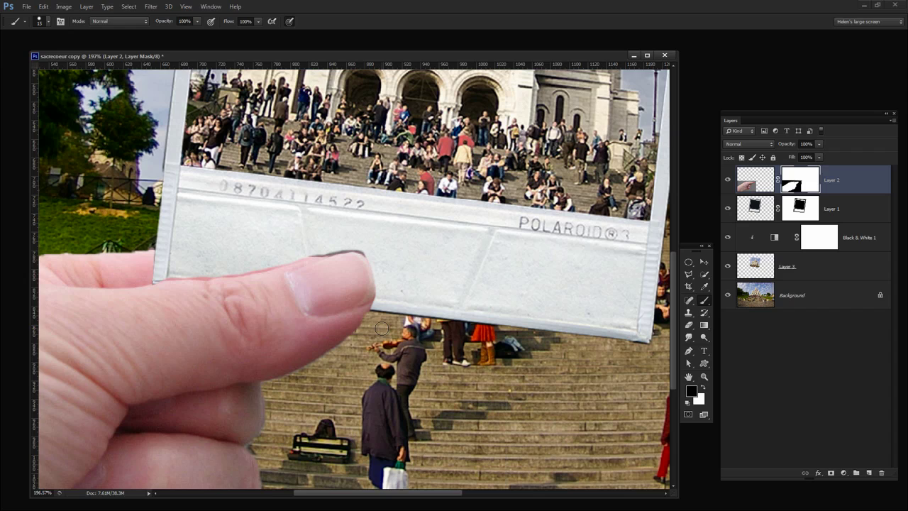
Step: Restore the fingertip below the Polaroid's bottom edge in white and mask out the surplus around it in black
{"action": "key", "text": "x"}
{"action": "mouse_move", "coordinate": [369, 319]}
{"action": "left_mouse_down"}
{"action": "mouse_move", "coordinate": [414, 324]}
{"action": "mouse_move", "coordinate": [370, 318]}
{"action": "mouse_move", "coordinate": [469, 327]}
{"action": "mouse_move", "coordinate": [359, 337]}
{"action": "mouse_move", "coordinate": [367, 323]}
{"action": "left_mouse_up"}
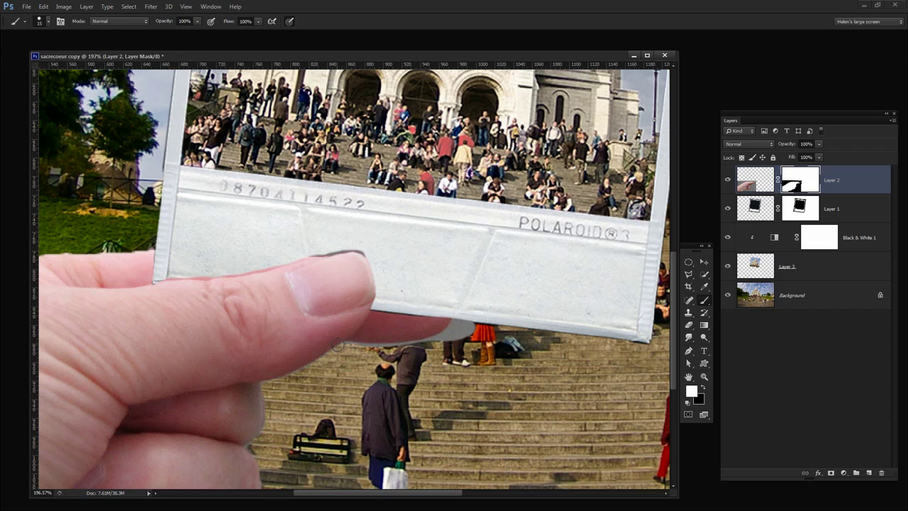
{"action": "key", "text": "x"}
{"action": "mouse_move", "coordinate": [445, 325]}
{"action": "left_mouse_down"}
{"action": "mouse_move", "coordinate": [462, 320]}
{"action": "mouse_move", "coordinate": [448, 336]}
{"action": "mouse_move", "coordinate": [456, 324]}
{"action": "left_mouse_up"}
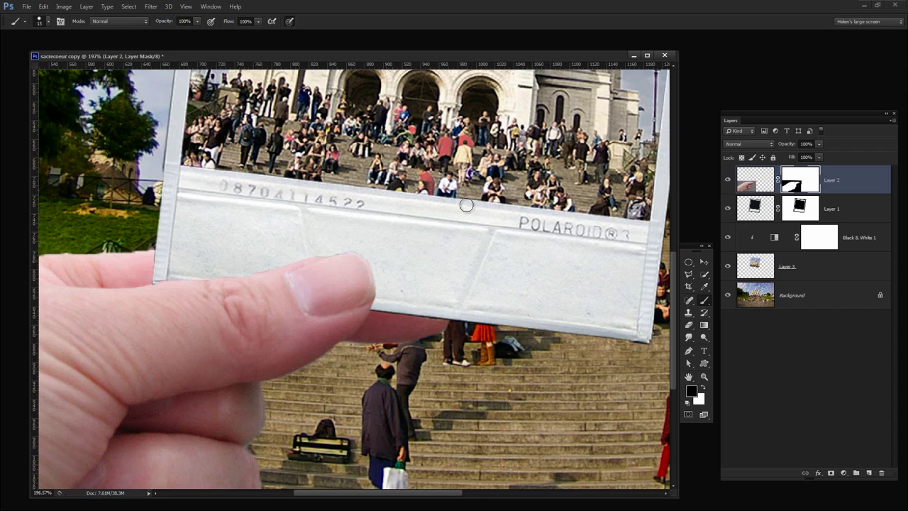
{"action": "key", "text": "z"}
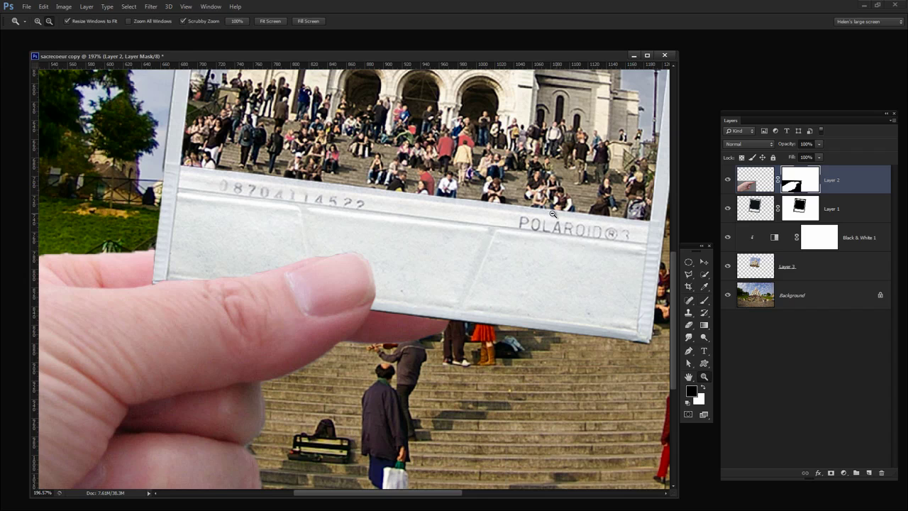
{"action": "left_click", "coordinate": [440, 253], "text": "alt"}
{"action": "left_click", "coordinate": [441, 253], "text": "alt"}
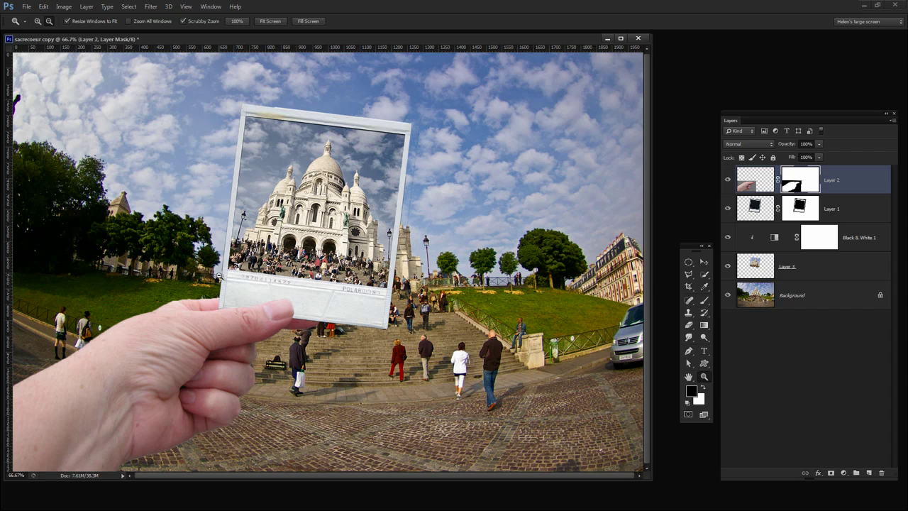
Step: Add a new layer above the hand layer and sample a dark brown from the photo as the Brush's foreground colour
{"action": "left_click_drag", "start_coordinate": [235, 272], "coordinate": [496, 326]}
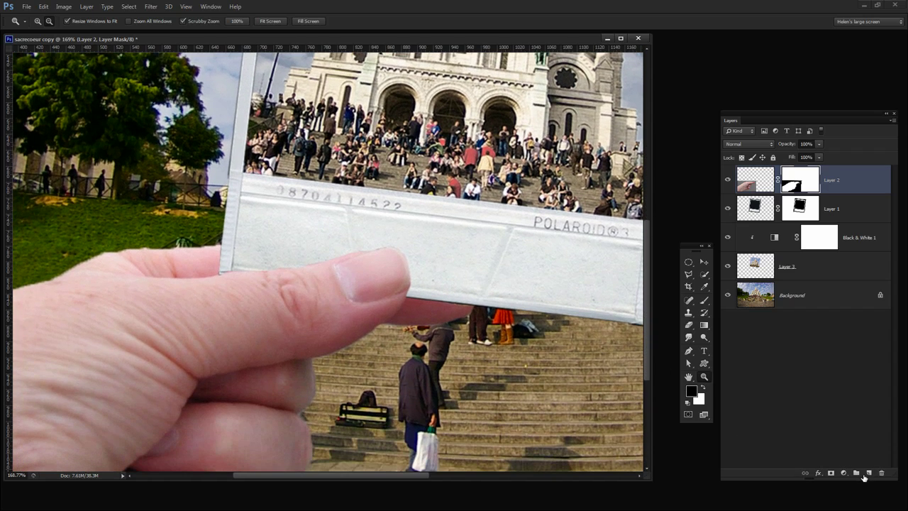
{"action": "left_click", "coordinate": [869, 472]}
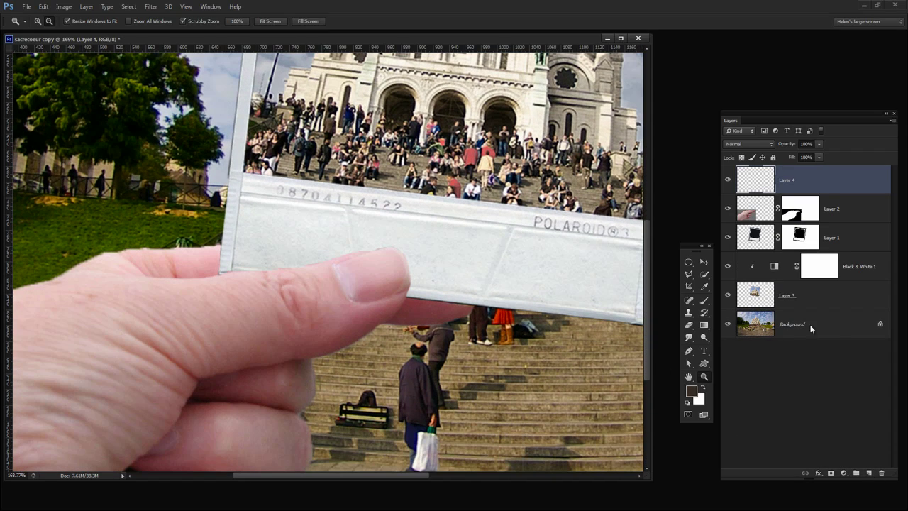
{"action": "left_click", "coordinate": [701, 300]}
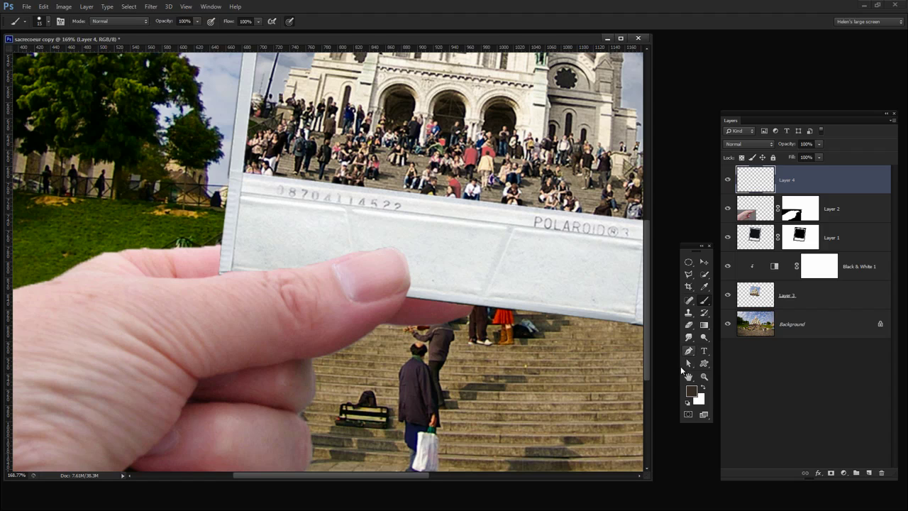
{"action": "left_click", "coordinate": [692, 391]}
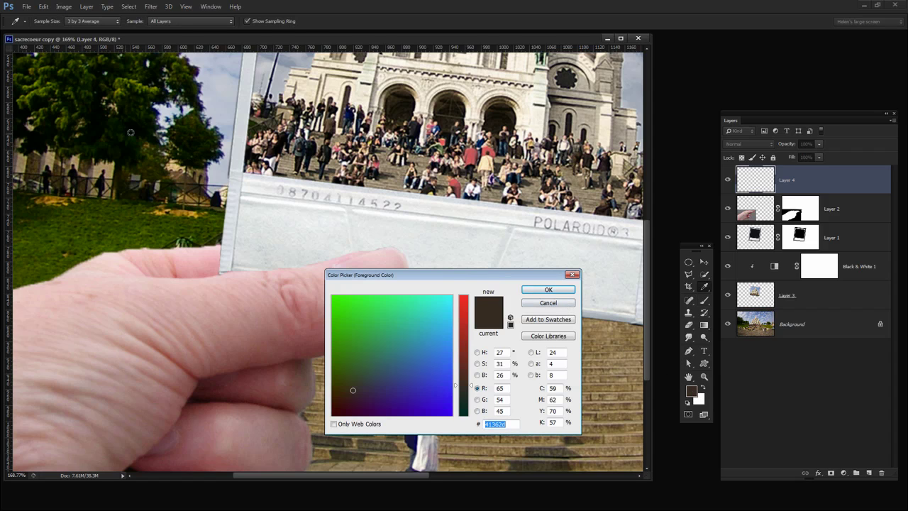
{"action": "left_click", "coordinate": [414, 134]}
{"action": "left_click", "coordinate": [542, 289]}
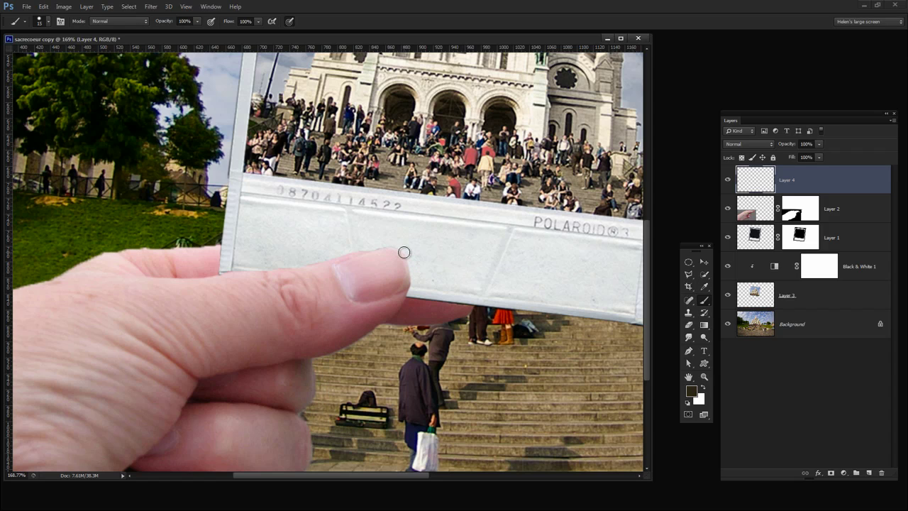
Step: Paint a dark brown shadow outline with the 15 px brush around the thumb, along the fingertip and beside the Polaroid's lower-left edge
{"action": "left_click_drag", "start_coordinate": [403, 248], "coordinate": [411, 292]}
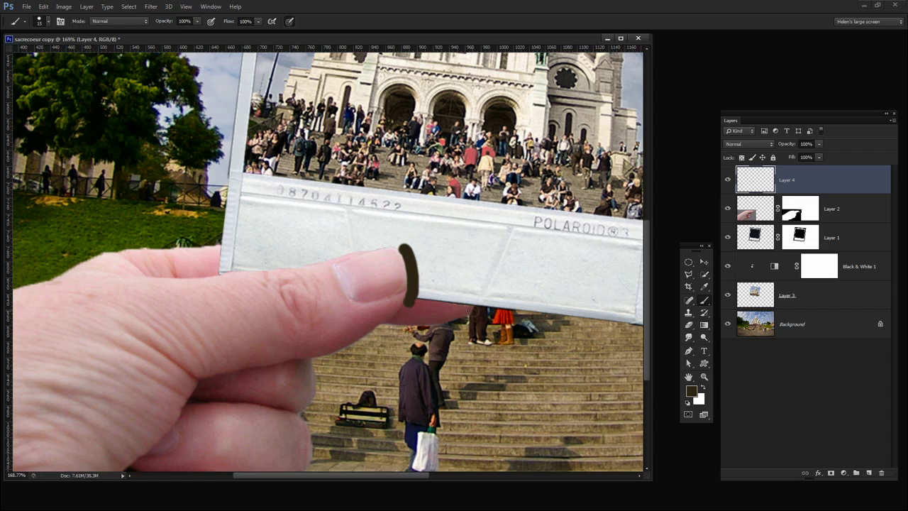
{"action": "left_click", "coordinate": [468, 307], "text": "shift"}
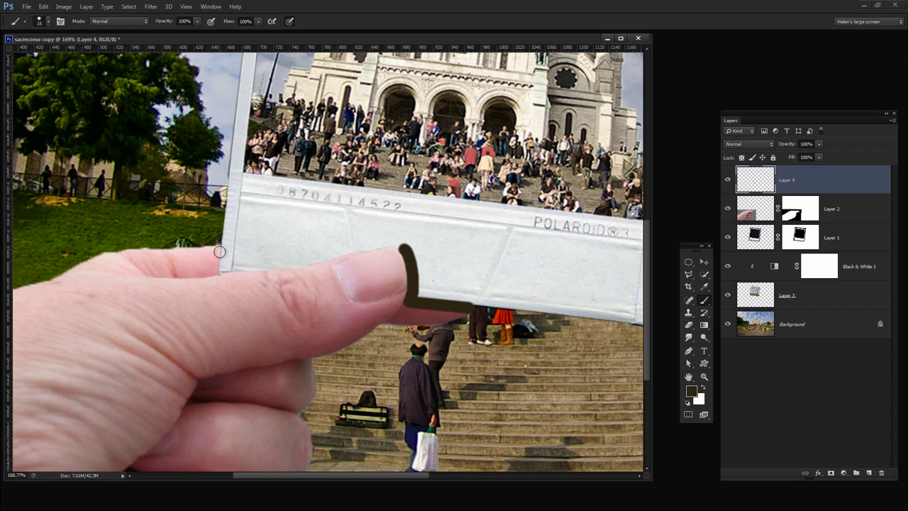
{"action": "left_click_drag", "start_coordinate": [217, 249], "coordinate": [213, 265]}
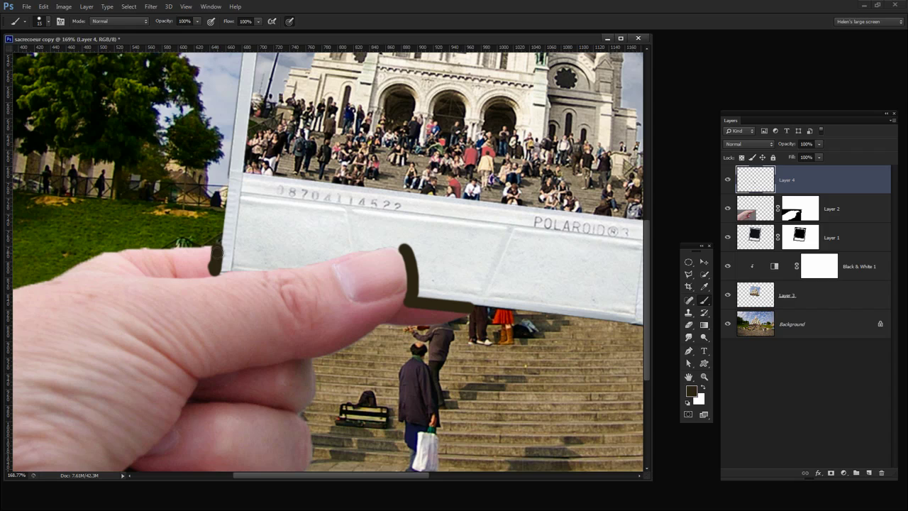
{"action": "left_click_drag", "start_coordinate": [403, 248], "coordinate": [228, 257]}
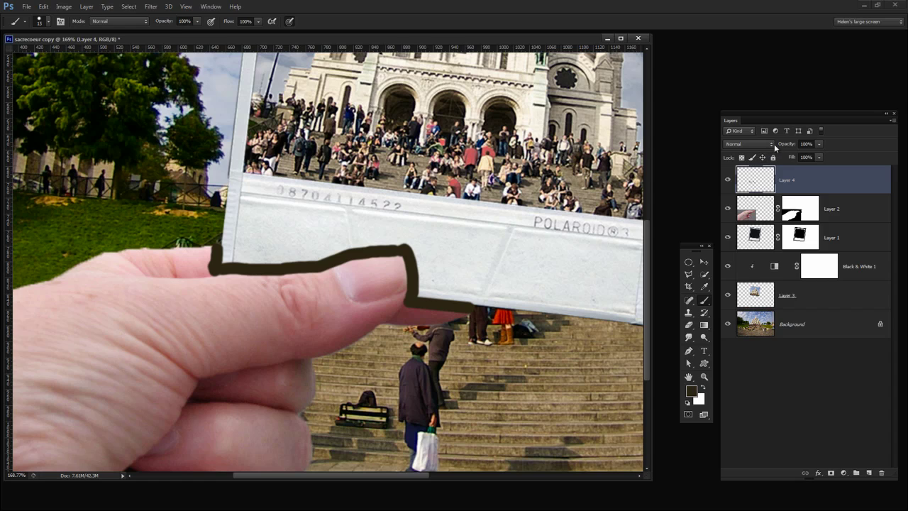
Step: Set the shadow layer to the Multiply blend mode with 14% opacity
{"action": "mouse_move", "coordinate": [785, 145]}
{"action": "left_mouse_down"}
{"action": "mouse_move", "coordinate": [765, 152]}
{"action": "mouse_move", "coordinate": [732, 141]}
{"action": "mouse_move", "coordinate": [726, 151]}
{"action": "left_mouse_up"}
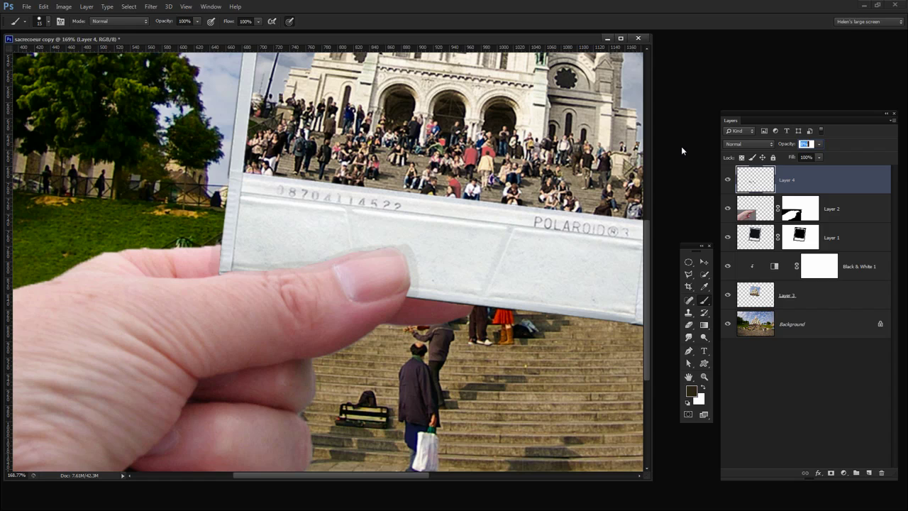
{"action": "left_click", "coordinate": [731, 146]}
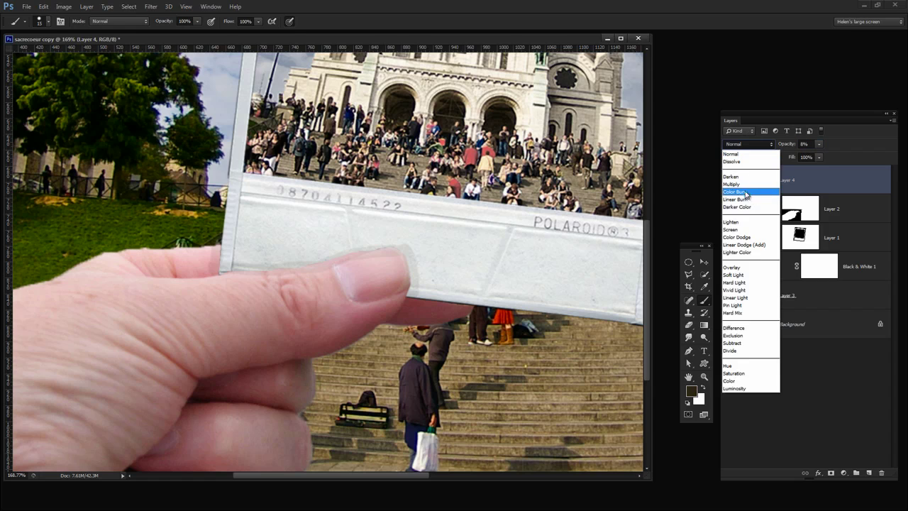
{"action": "left_click", "coordinate": [736, 185]}
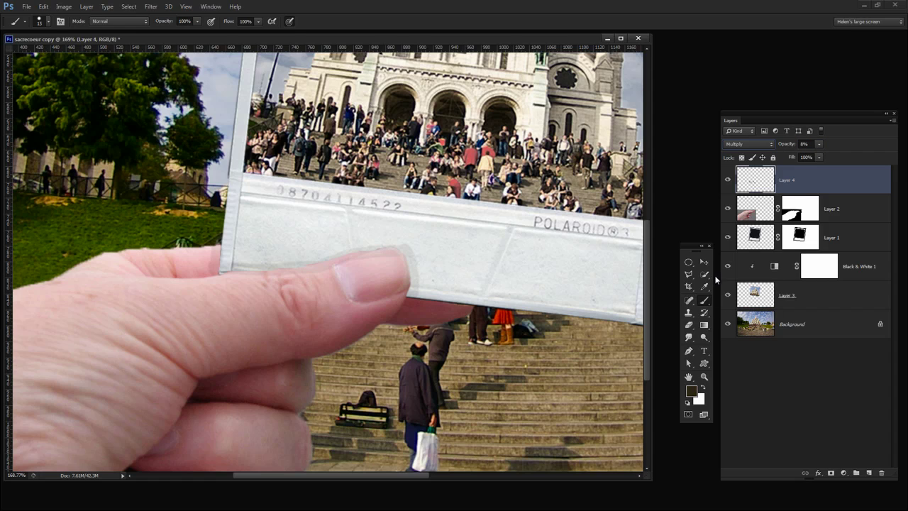
{"action": "left_click_drag", "start_coordinate": [782, 146], "coordinate": [786, 145]}
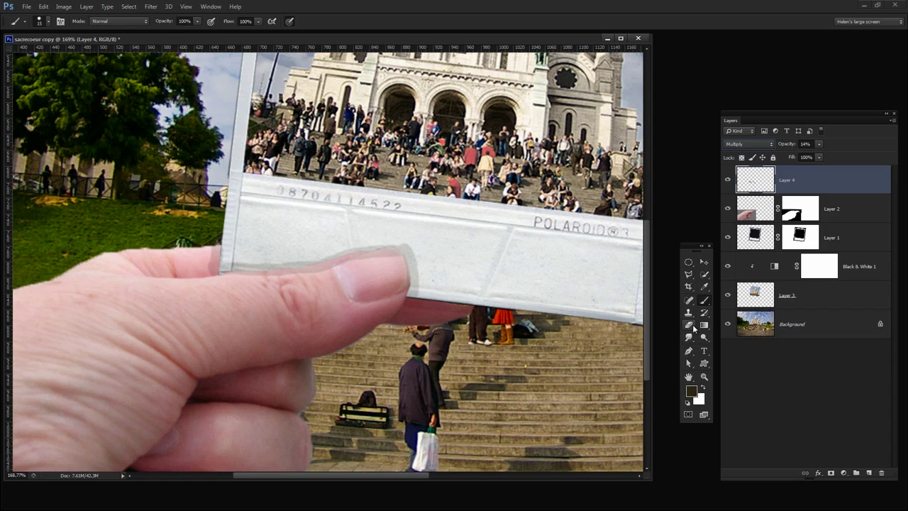
Step: Erase the shadow that overlaps the thumb, with the Eraser at 100% opacity
{"action": "left_click", "coordinate": [689, 325]}
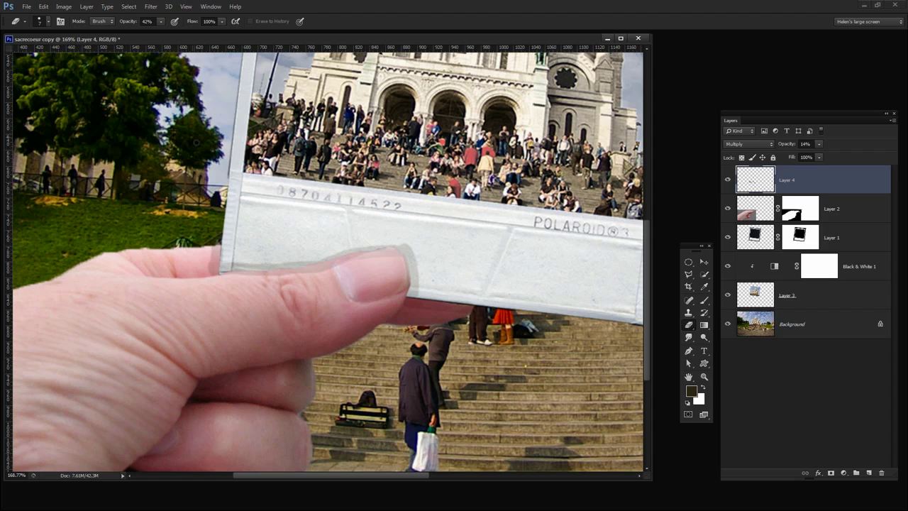
{"action": "left_click", "coordinate": [161, 22]}
{"action": "left_click_drag", "start_coordinate": [162, 33], "coordinate": [193, 33]}
{"action": "left_click", "coordinate": [397, 259]}
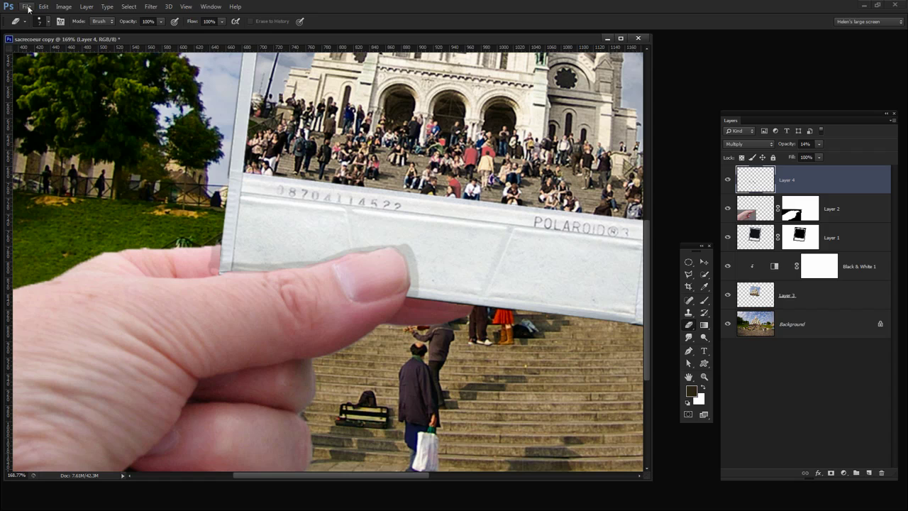
Step: Soften the Eraser, enlarge it to 35 px and erase the shadow's outer edge on the Polaroid above the thumb
{"action": "left_click", "coordinate": [49, 22]}
{"action": "left_click_drag", "start_coordinate": [57, 75], "coordinate": [40, 72]}
{"action": "left_click", "coordinate": [437, 18]}
{"action": "key", "text": "bracketright"}
{"action": "key", "text": "bracketright"}
{"action": "key", "text": "bracketright"}
{"action": "key", "text": "bracketright"}
{"action": "key", "text": "bracketright"}
{"action": "key", "text": "bracketright"}
{"action": "key", "text": "bracketright"}
{"action": "key", "text": "bracketright"}
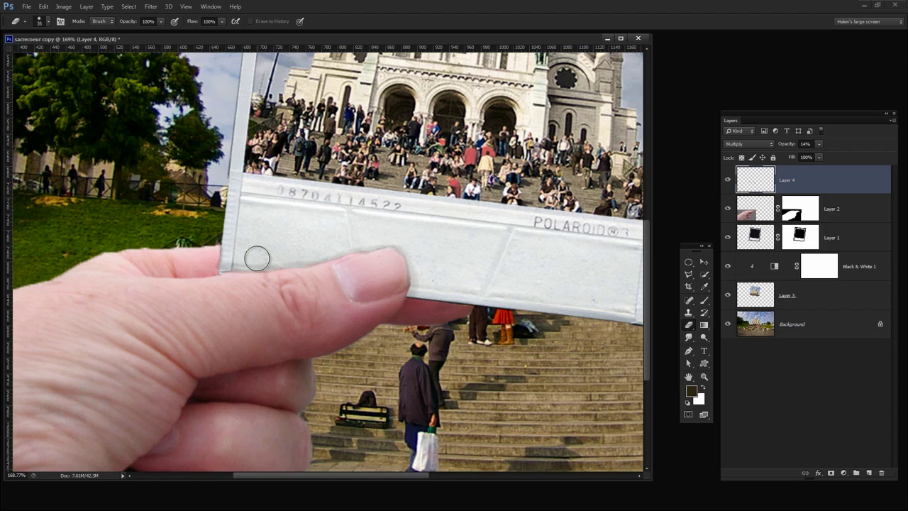
{"action": "key", "text": "z"}
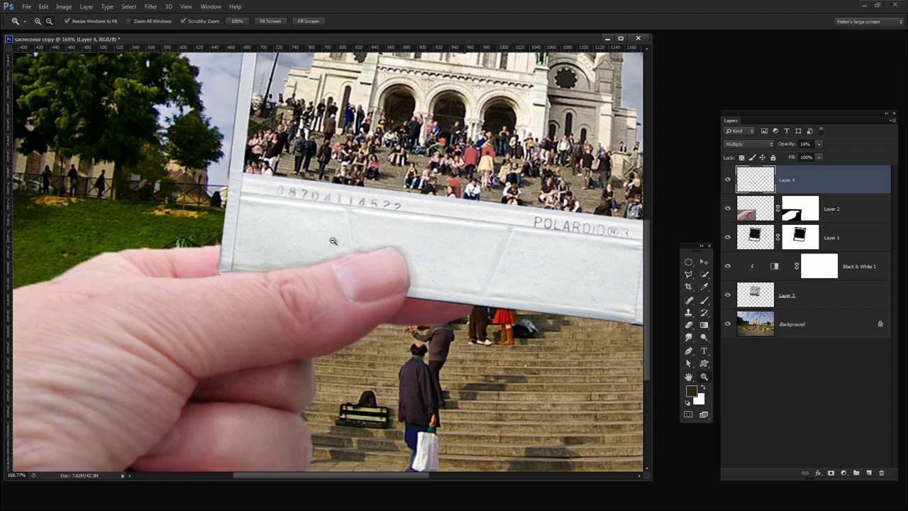
{"action": "left_click", "coordinate": [390, 232], "text": "alt"}
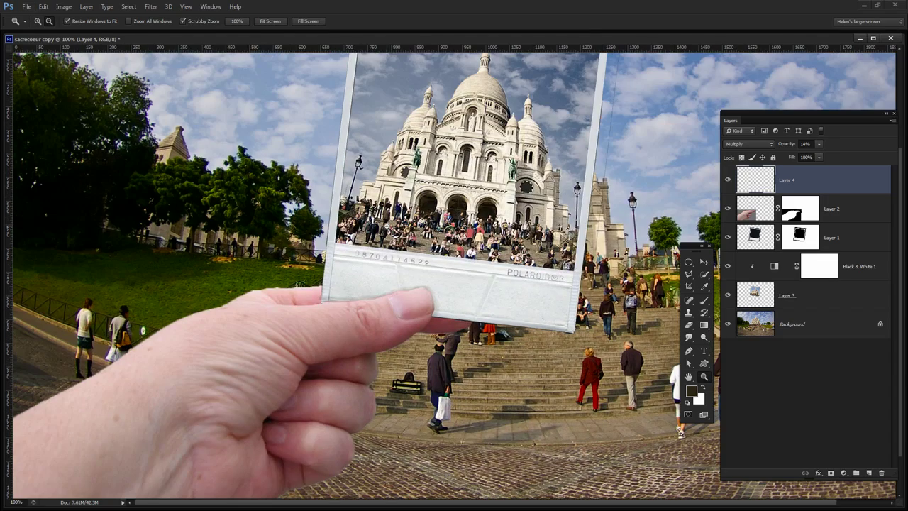
{"action": "left_click", "coordinate": [391, 228], "text": "alt"}
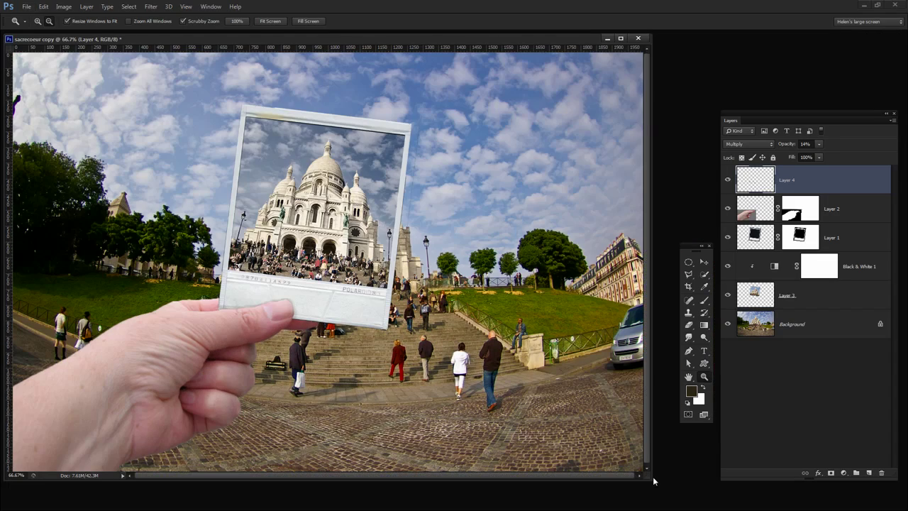
{"action": "left_click_drag", "start_coordinate": [657, 480], "coordinate": [695, 502]}
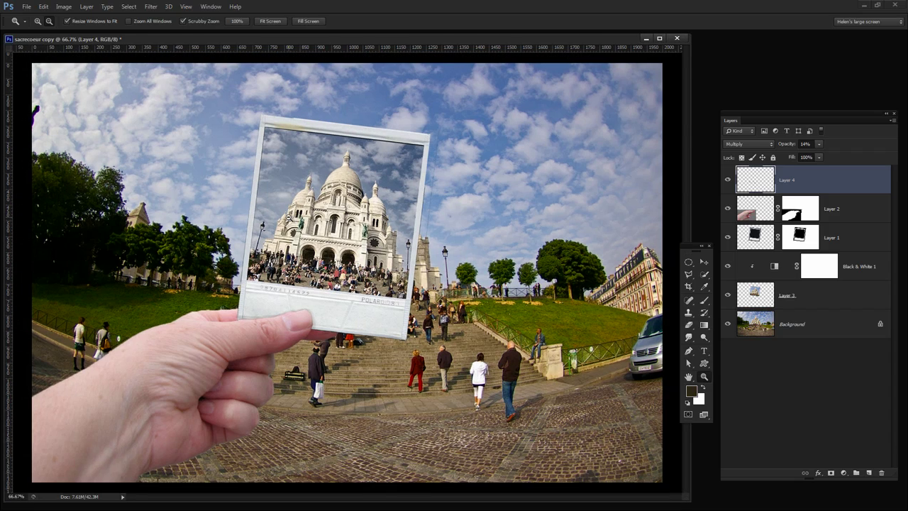